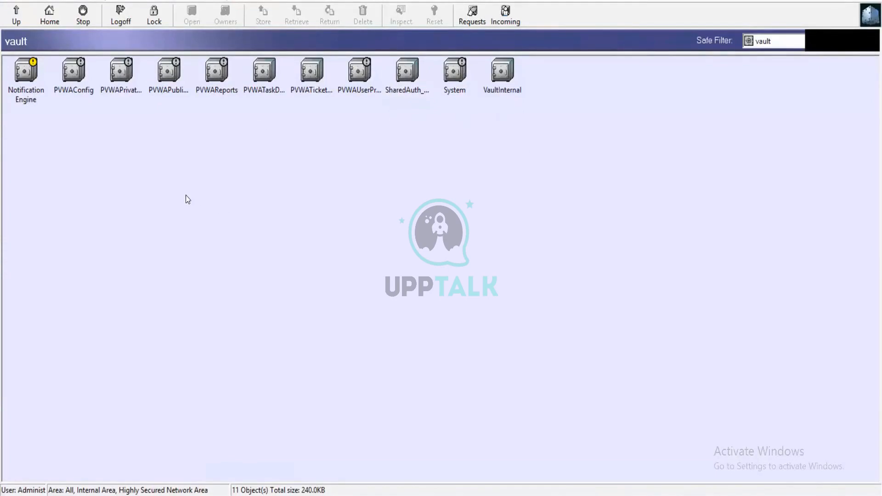
{"action": "double_click", "coordinate": [454, 81]}
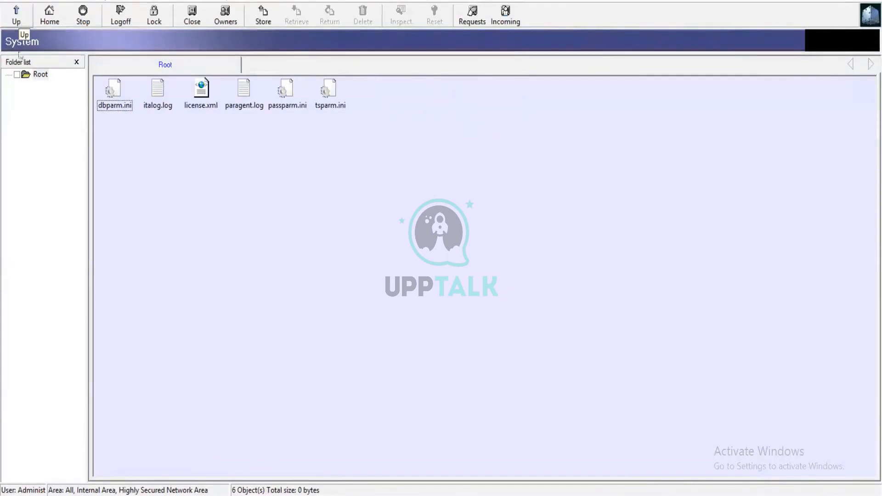
{"action": "left_click", "coordinate": [17, 17]}
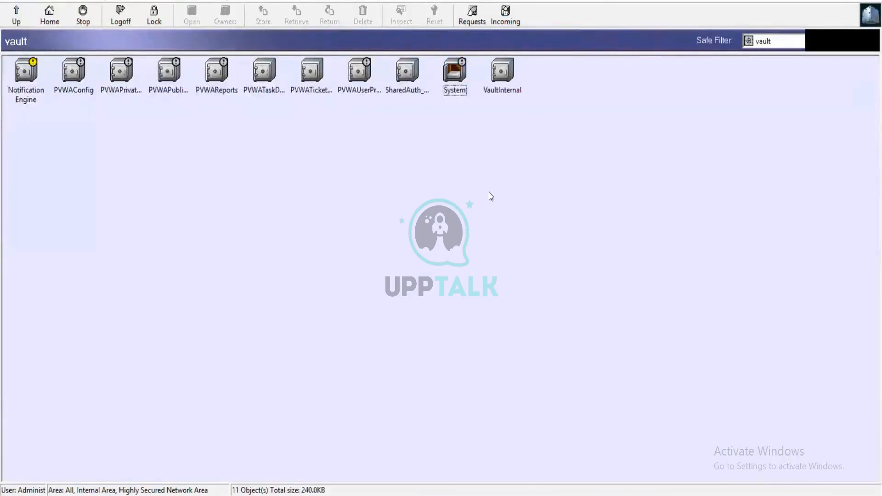
{"action": "double_click", "coordinate": [501, 82]}
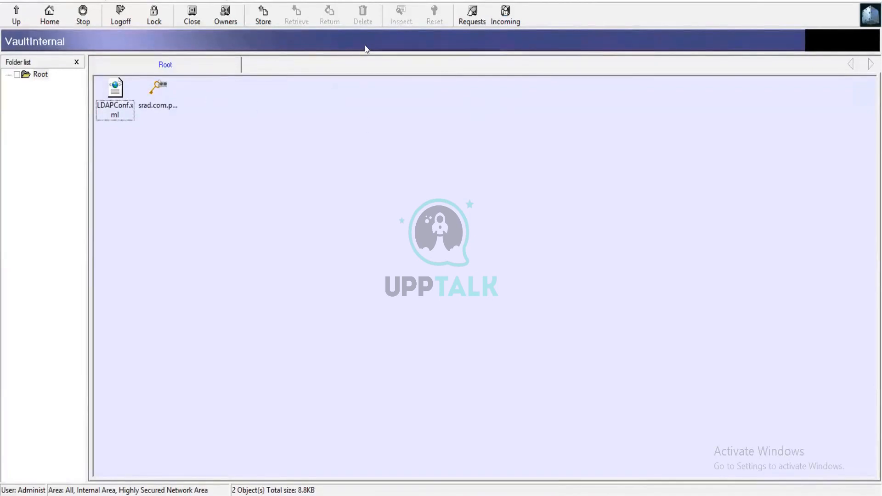
{"action": "left_click", "coordinate": [30, 17]}
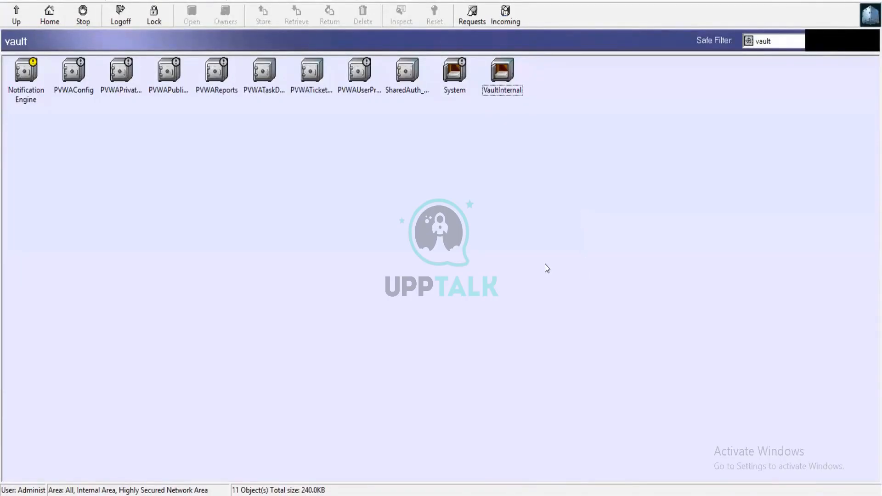
{"action": "left_click", "coordinate": [163, 2]}
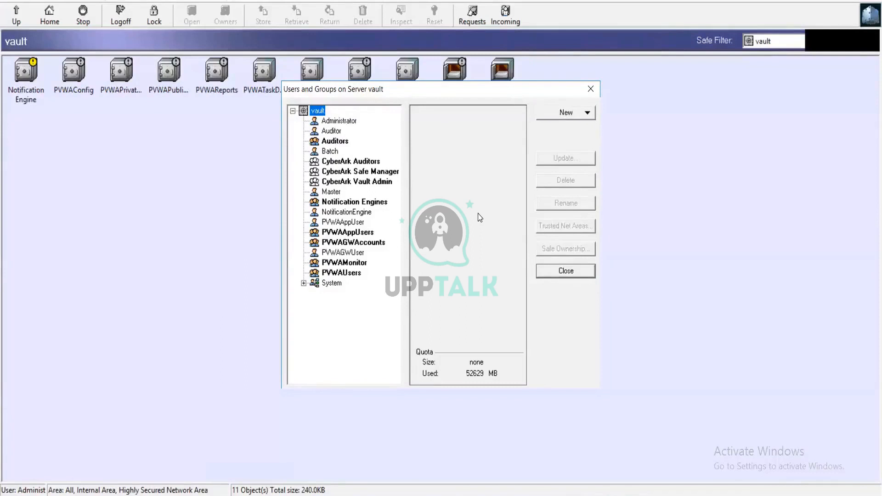
Choose New > User in Users and Groups to start a new vault user
{"action": "left_click", "coordinate": [542, 115]}
{"action": "left_click", "coordinate": [565, 125]}
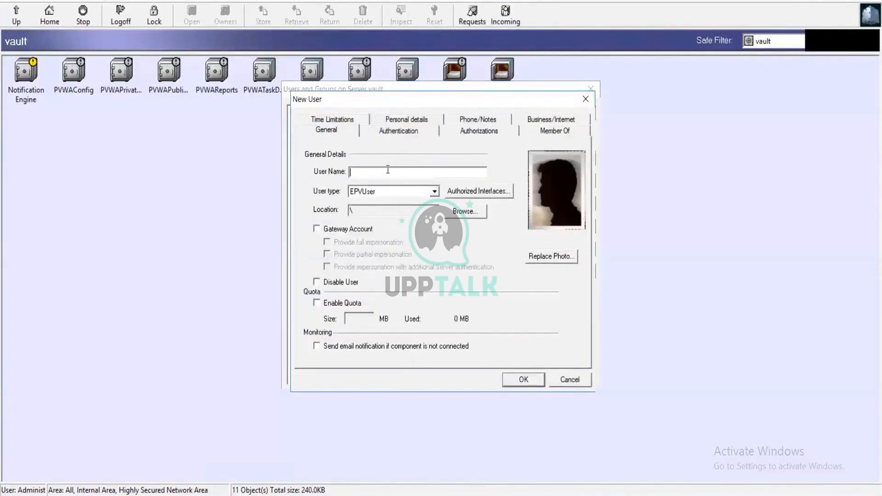
Create a PVWA-type user with a username and matching password and confirmation
{"action": "type", "text": "shabeeb"}
{"action": "left_click", "coordinate": [432, 193]}
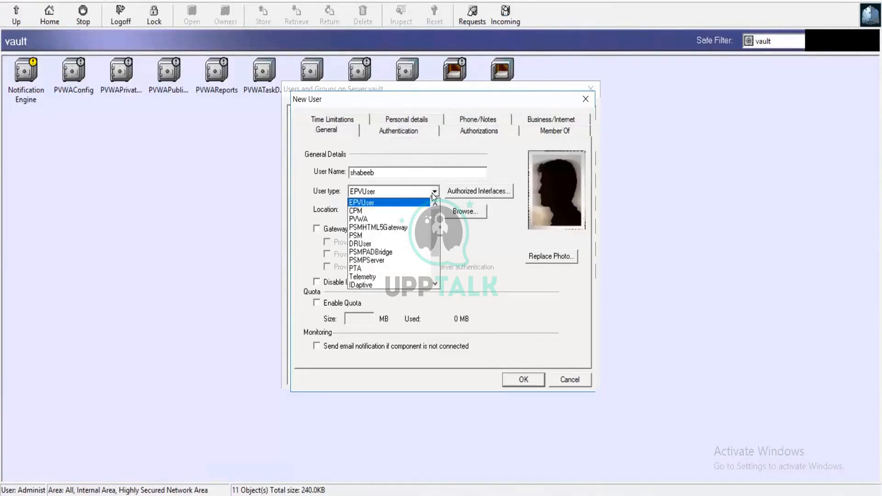
{"action": "left_click", "coordinate": [366, 219]}
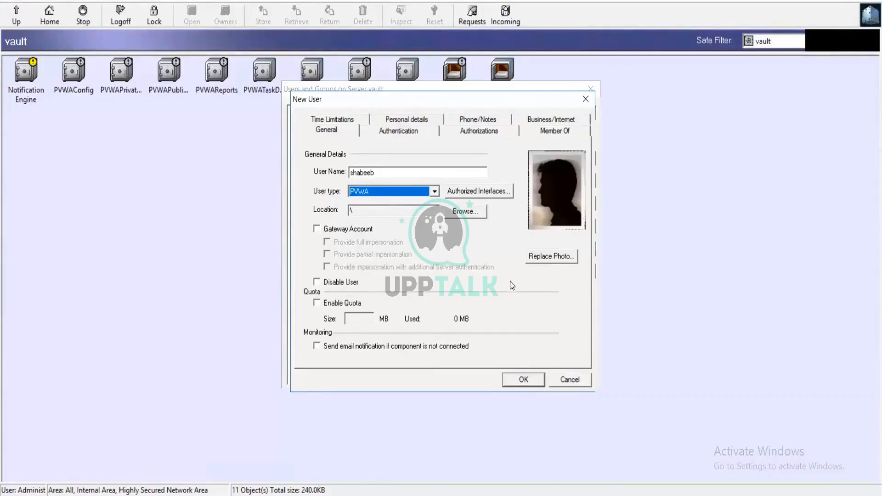
{"action": "left_click", "coordinate": [523, 380]}
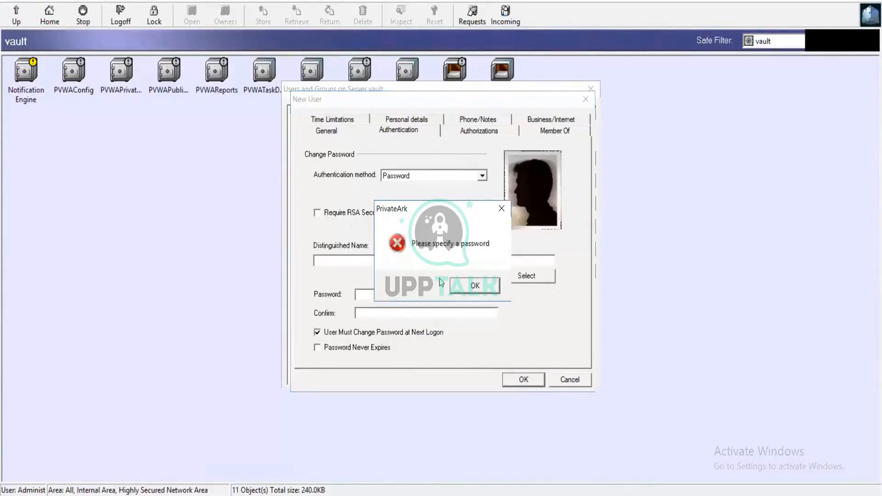
{"action": "left_click", "coordinate": [462, 287]}
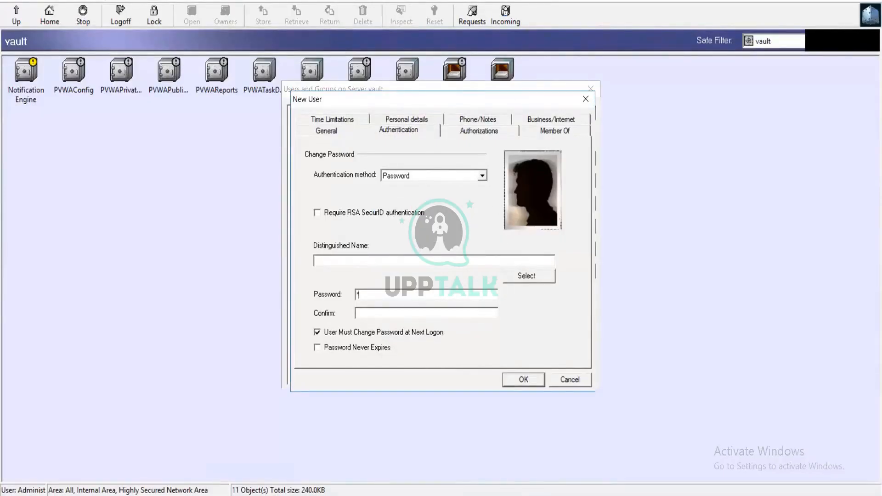
{"action": "type", "text": "*"}
{"action": "key", "text": "BackSpace"}
{"action": "key", "text": "BackSpace"}
{"action": "type", "text": "***********"}
{"action": "key", "text": "Tab"}
{"action": "type", "text": "***********"}
{"action": "left_click", "coordinate": [525, 380]}
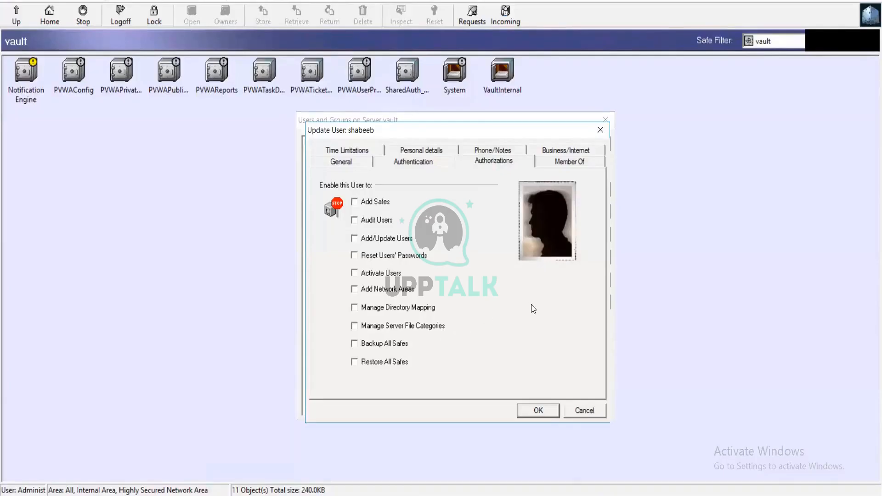
Add the new user to the Vault Admins group and save
{"action": "left_click", "coordinate": [557, 162]}
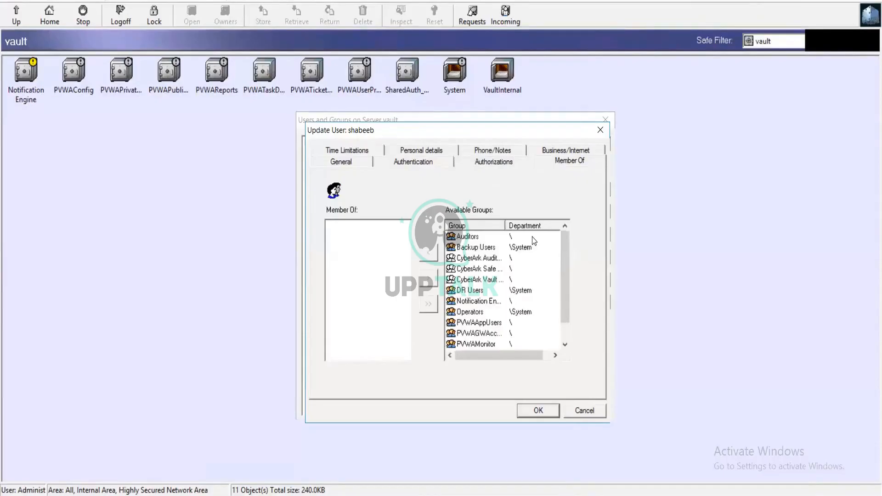
{"action": "left_click", "coordinate": [470, 279]}
{"action": "key", "text": "End"}
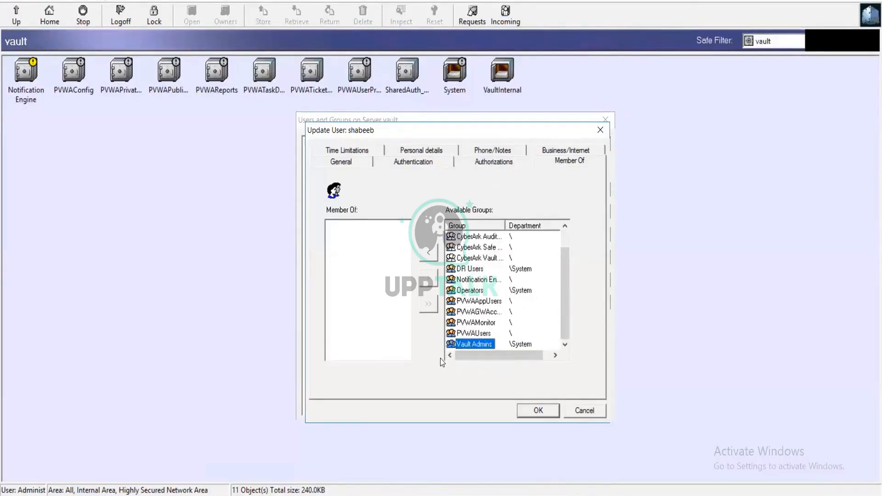
{"action": "left_click", "coordinate": [431, 251]}
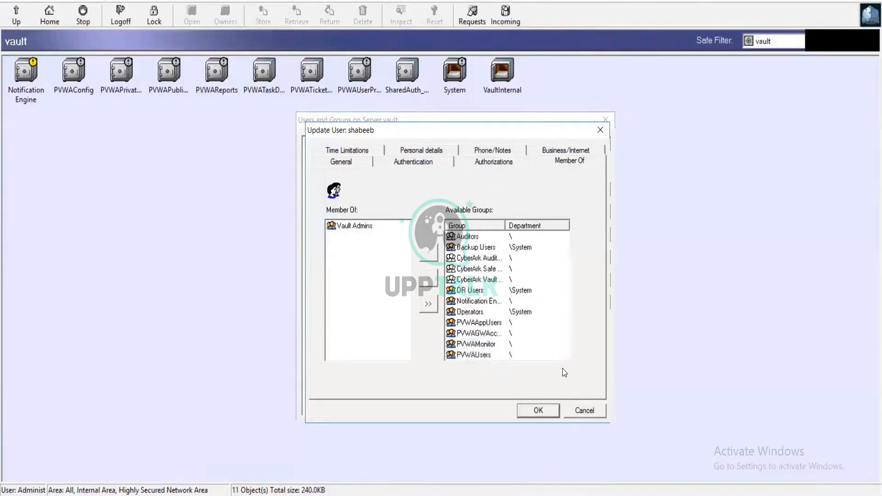
{"action": "left_click", "coordinate": [554, 411]}
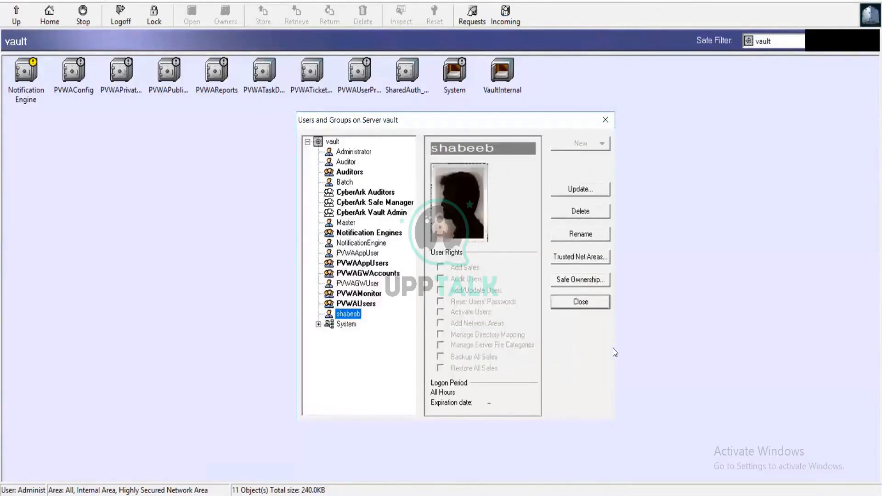
Reopen the new user's settings and review its Authorizations and Authentication tabs
{"action": "left_click", "coordinate": [581, 189]}
{"action": "left_click", "coordinate": [492, 162]}
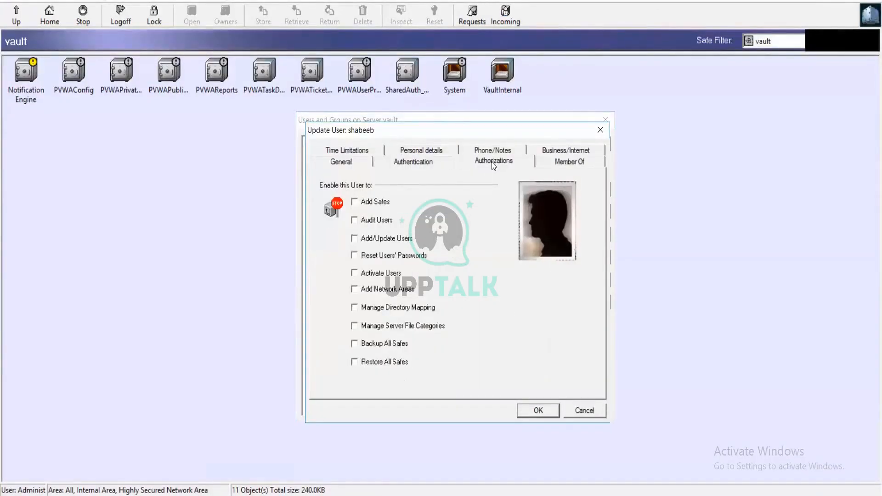
{"action": "left_click", "coordinate": [443, 162]}
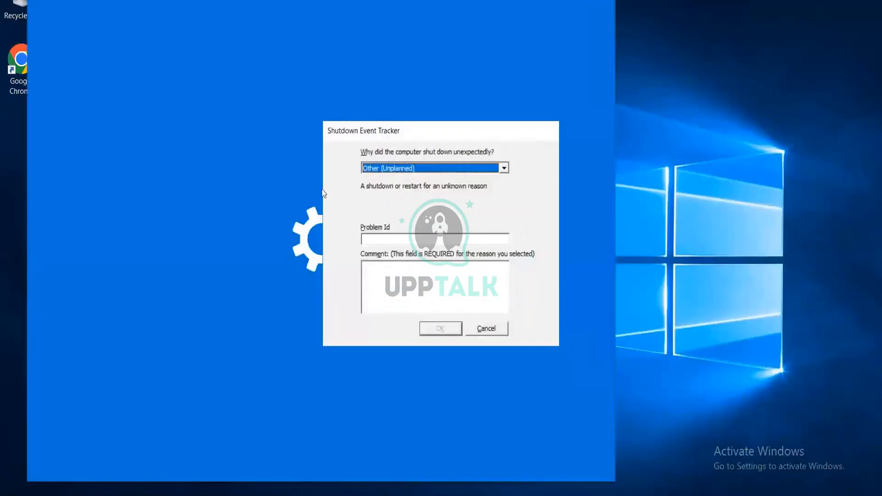
Dismiss the shutdown prompt and Windows Update settings, then open Password Vault in Chrome
{"action": "left_click", "coordinate": [489, 329]}
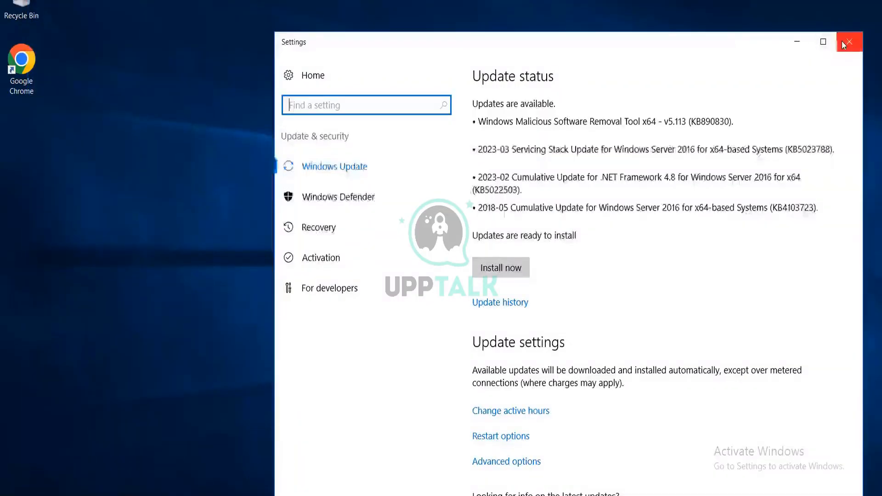
{"action": "left_click", "coordinate": [849, 42]}
{"action": "left_click", "coordinate": [22, 66]}
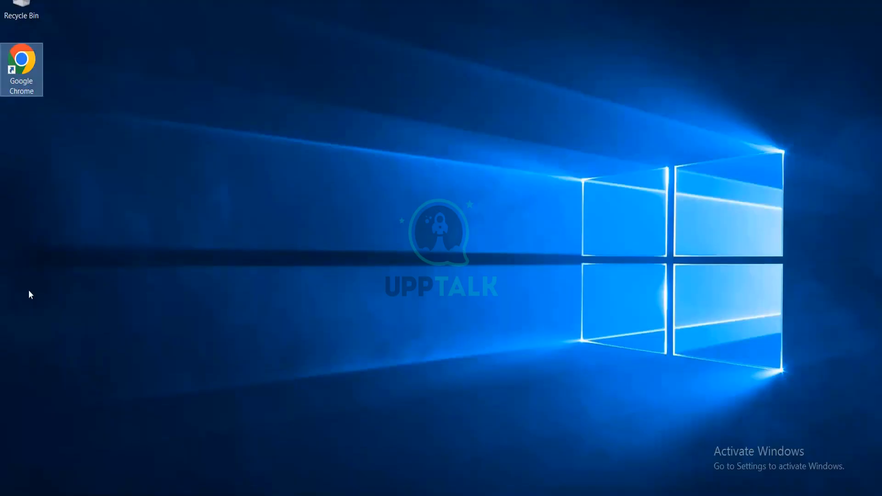
{"action": "double_click", "coordinate": [38, 86]}
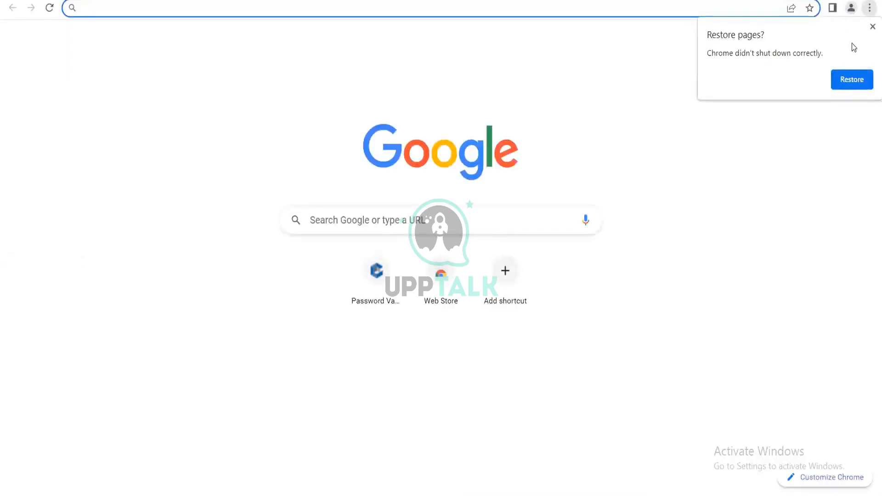
{"action": "left_click", "coordinate": [873, 26]}
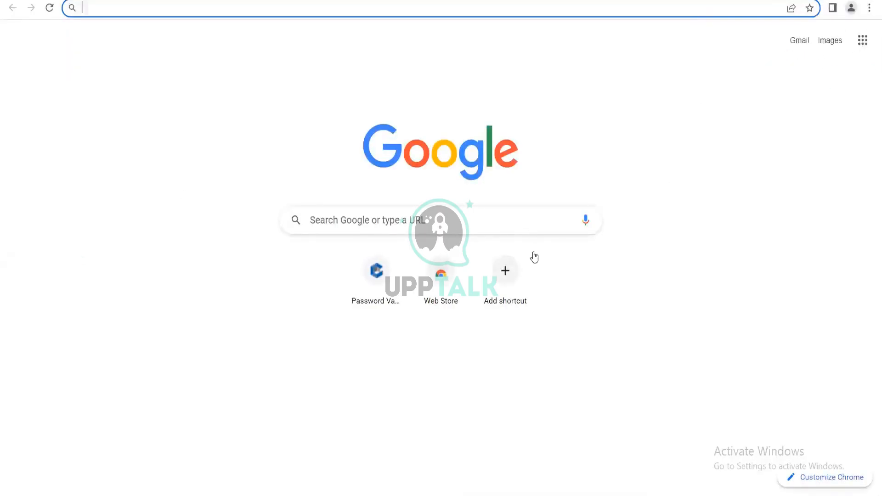
{"action": "left_click", "coordinate": [410, 380]}
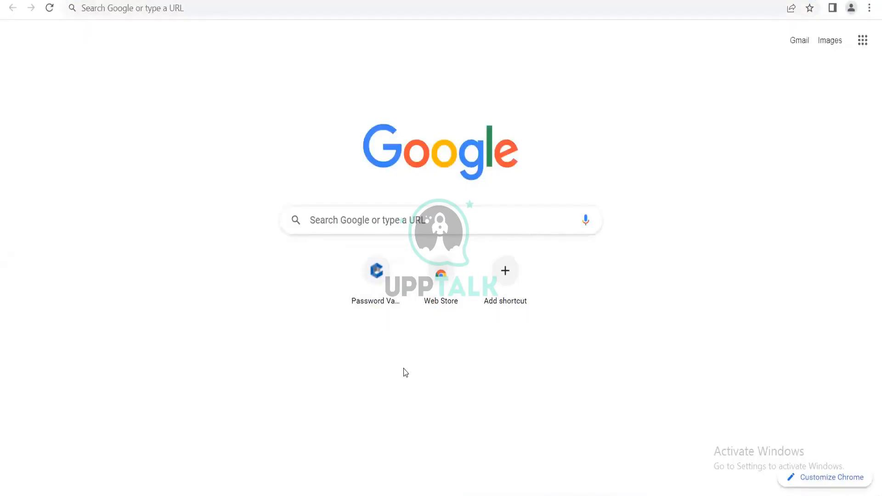
{"action": "left_click", "coordinate": [377, 278]}
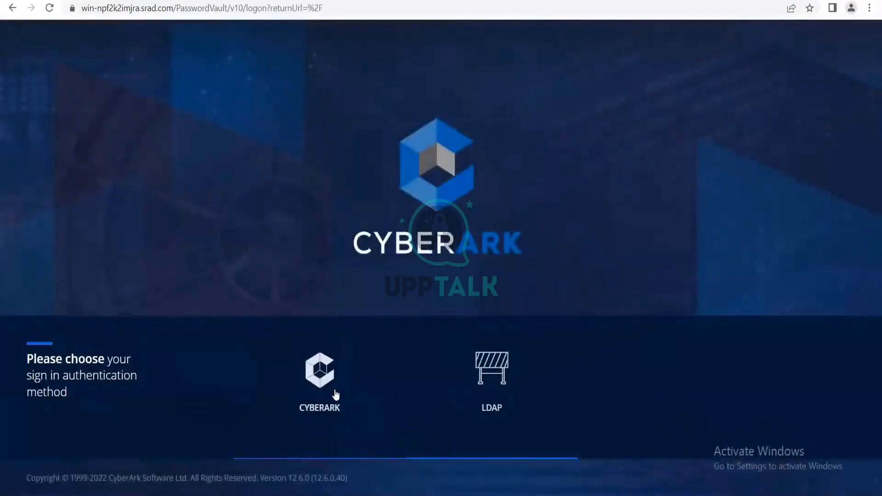
Choose CyberArk authentication and sign in with the saved administrator credentials
{"action": "left_click", "coordinate": [321, 402]}
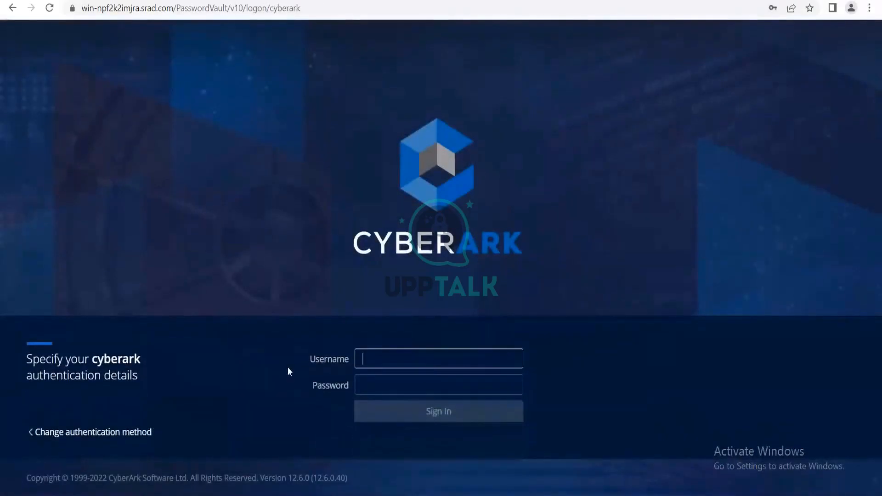
{"action": "left_click", "coordinate": [438, 390]}
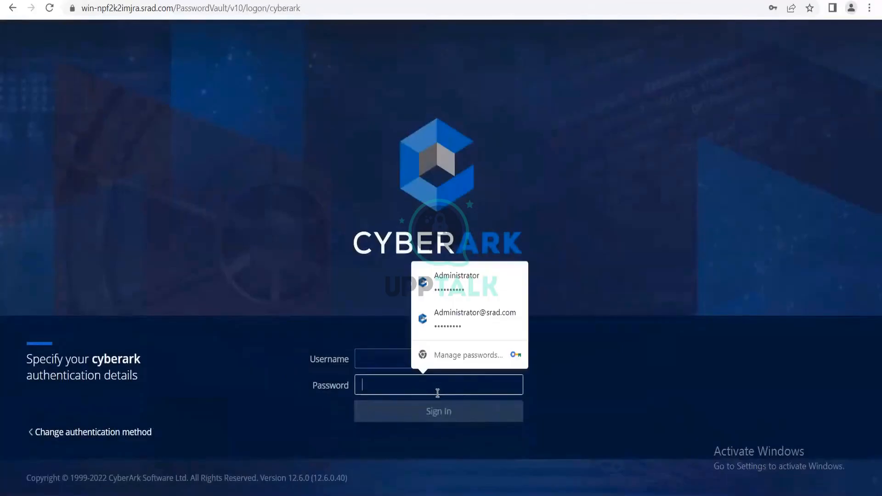
{"action": "left_click", "coordinate": [472, 283]}
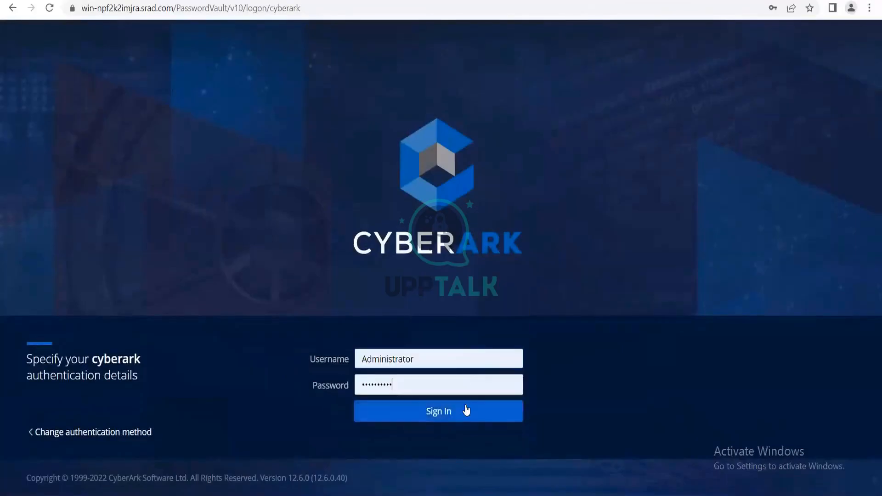
{"action": "left_click", "coordinate": [466, 409]}
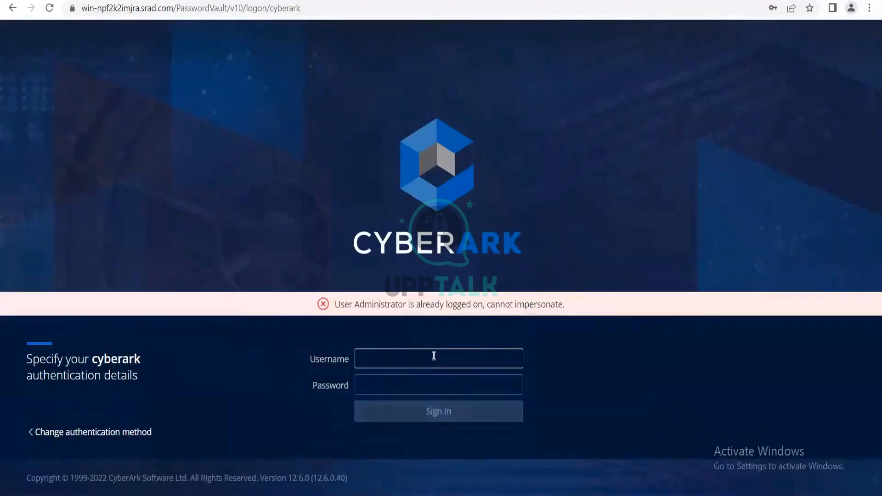
Sign in as the new vault user with its password, which returns an authentication failure
{"action": "type", "text": "shabeeb"}
{"action": "key", "text": "Tab"}
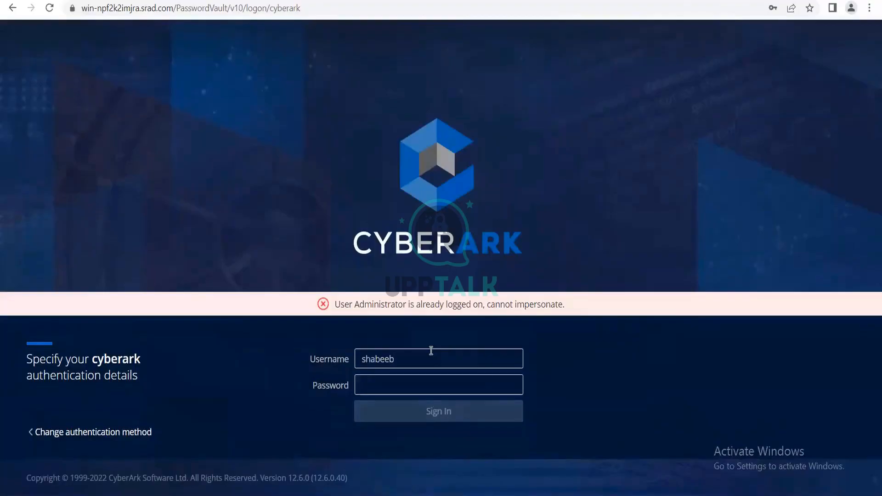
{"action": "type", "text": "********"}
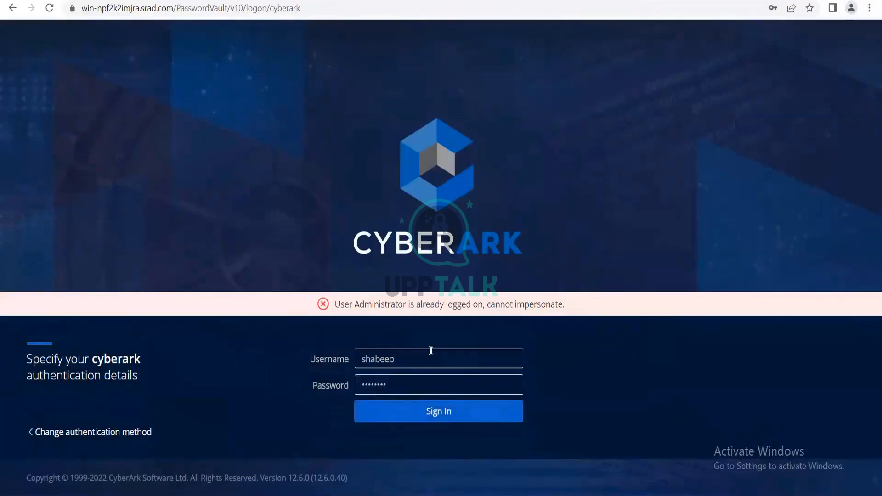
{"action": "type", "text": "***"}
{"action": "left_click", "coordinate": [463, 420]}
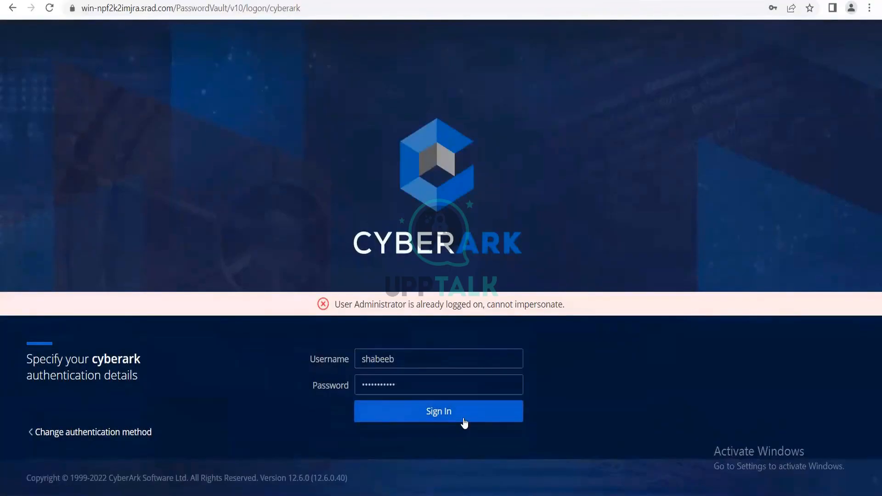
{"action": "left_click", "coordinate": [464, 422]}
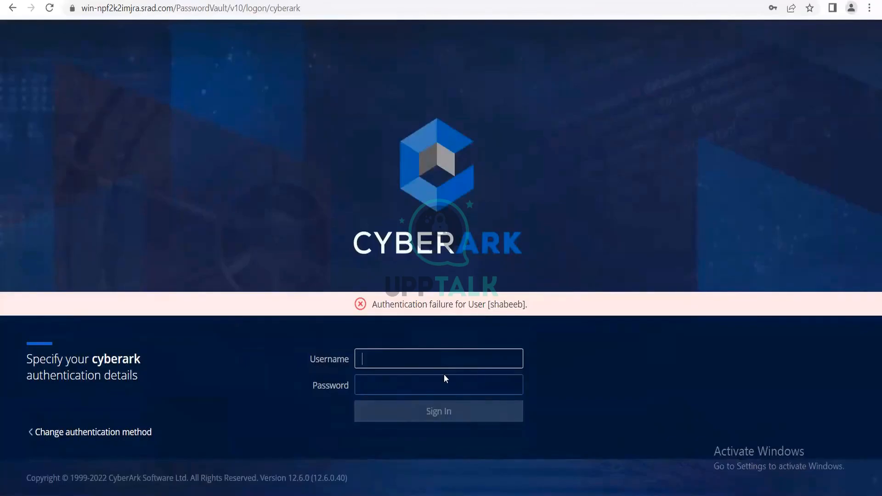
{"action": "left_click", "coordinate": [542, 2]}
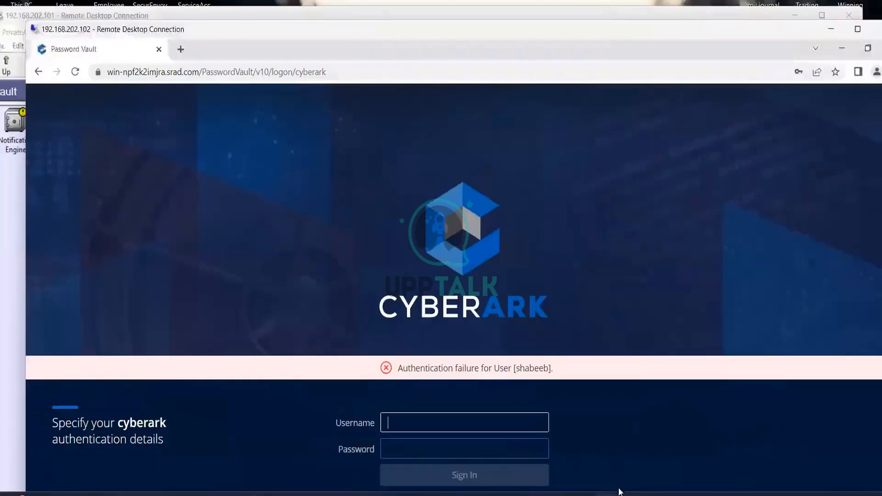
In the 101 session, set the user's authentication method to LDAP Authentication and save
{"action": "mouse_move", "coordinate": [607, 495]}
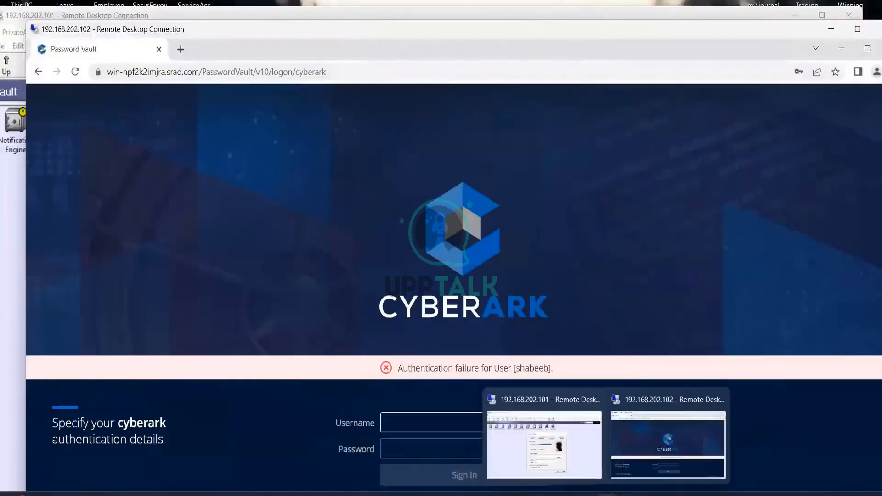
{"action": "left_click", "coordinate": [578, 457]}
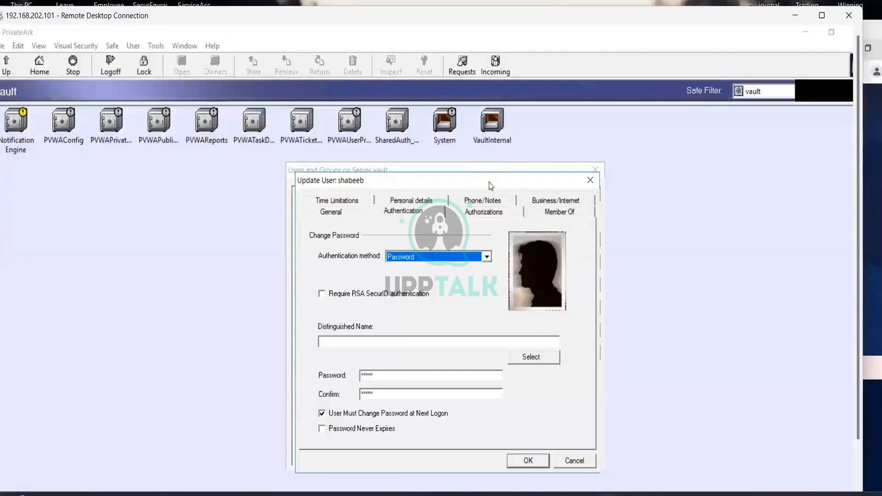
{"action": "left_click_drag", "start_coordinate": [489, 182], "coordinate": [467, 144]}
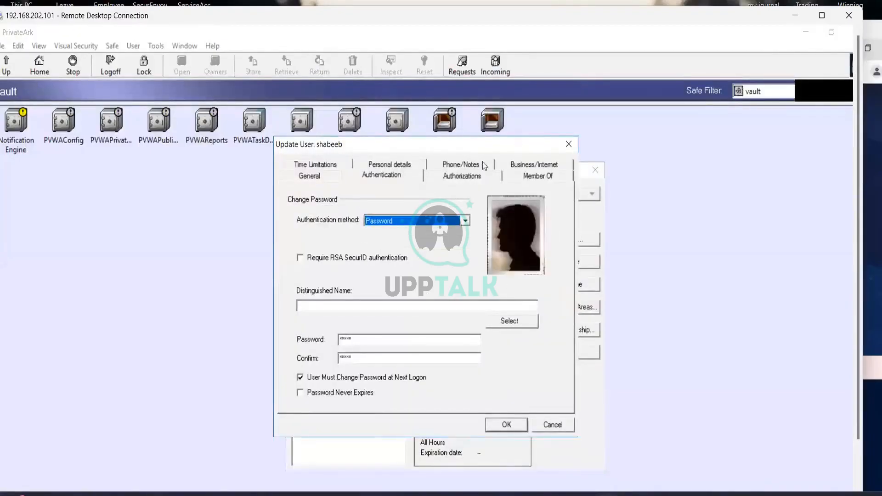
{"action": "left_click", "coordinate": [397, 176]}
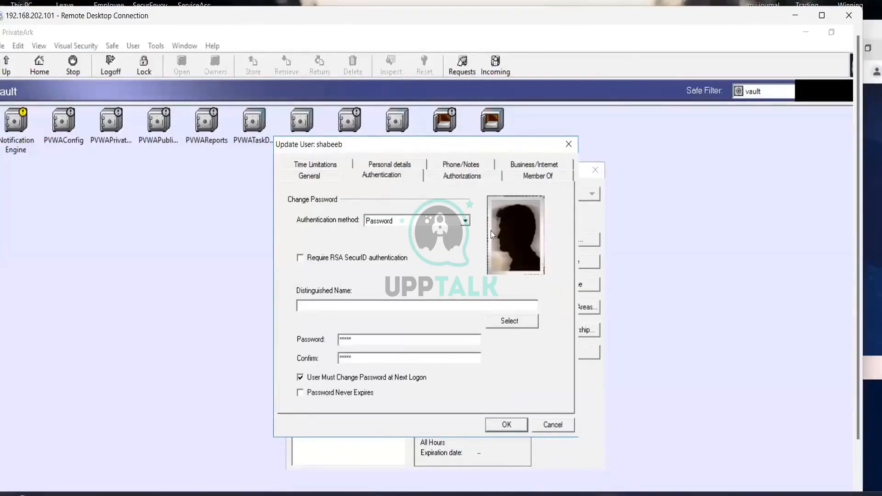
{"action": "left_click", "coordinate": [465, 221]}
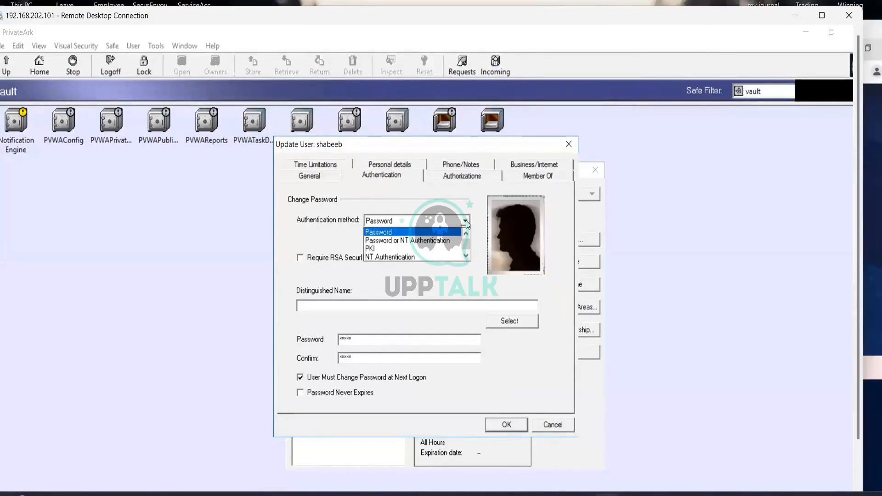
{"action": "scroll", "coordinate": [450, 253], "scroll_direction": "down", "scroll_amount": 1}
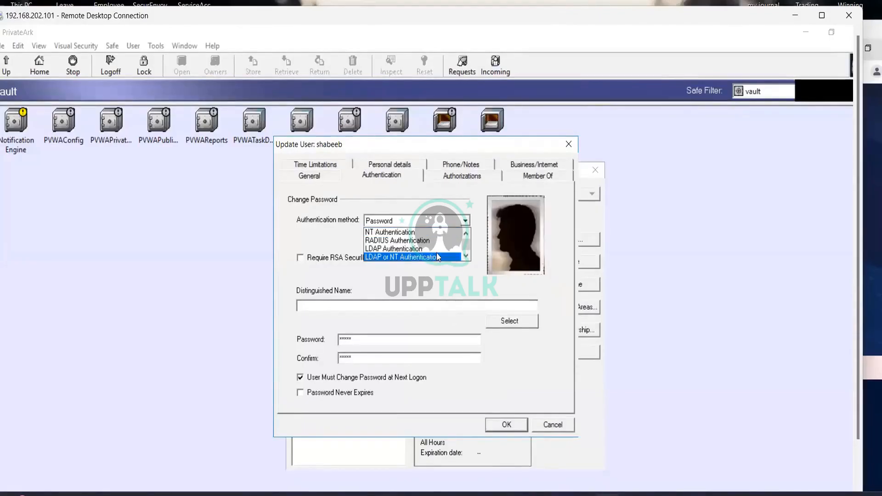
{"action": "scroll", "coordinate": [438, 258], "scroll_direction": "up", "scroll_amount": 1}
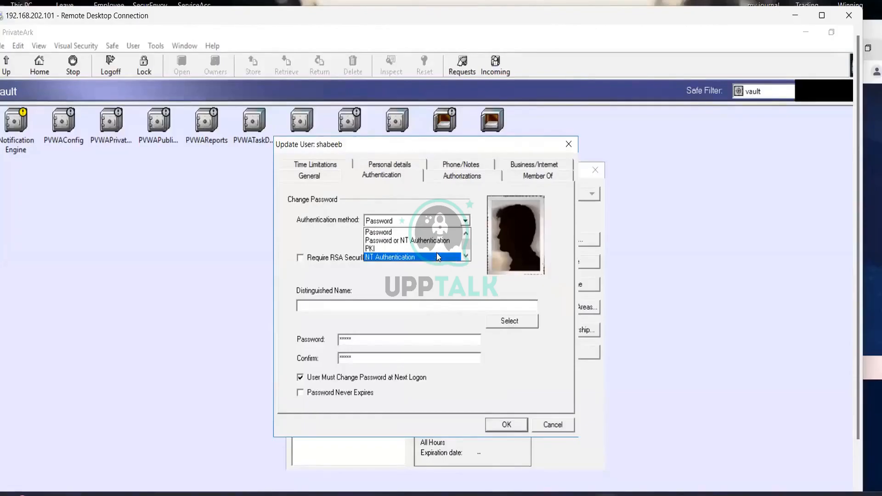
{"action": "scroll", "coordinate": [438, 257], "scroll_direction": "down", "scroll_amount": 1}
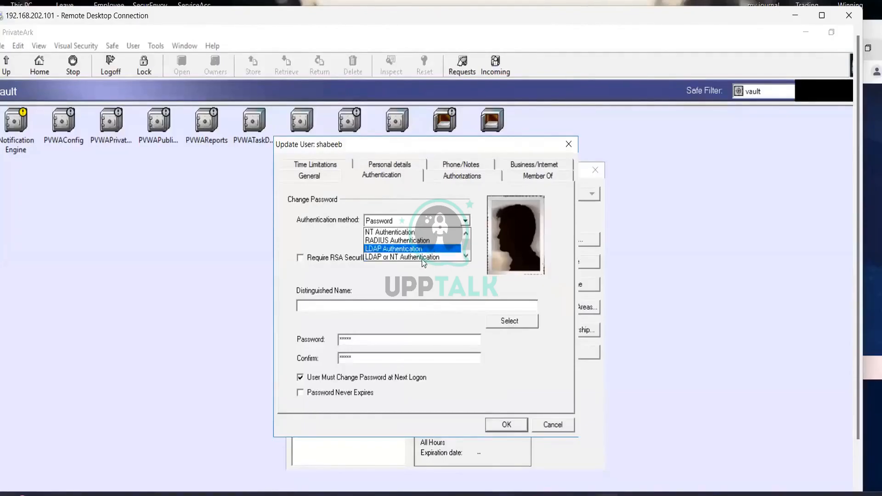
{"action": "scroll", "coordinate": [432, 252], "scroll_direction": "up", "scroll_amount": 1}
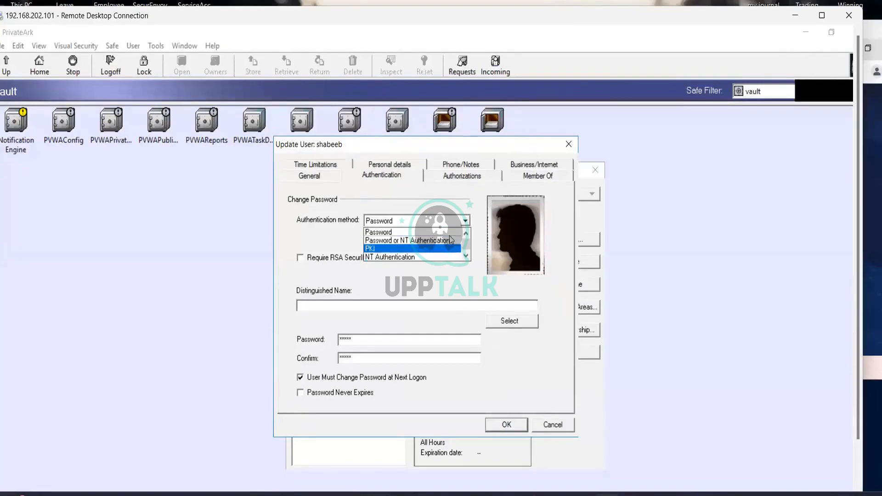
{"action": "scroll", "coordinate": [445, 238], "scroll_direction": "down", "scroll_amount": 1}
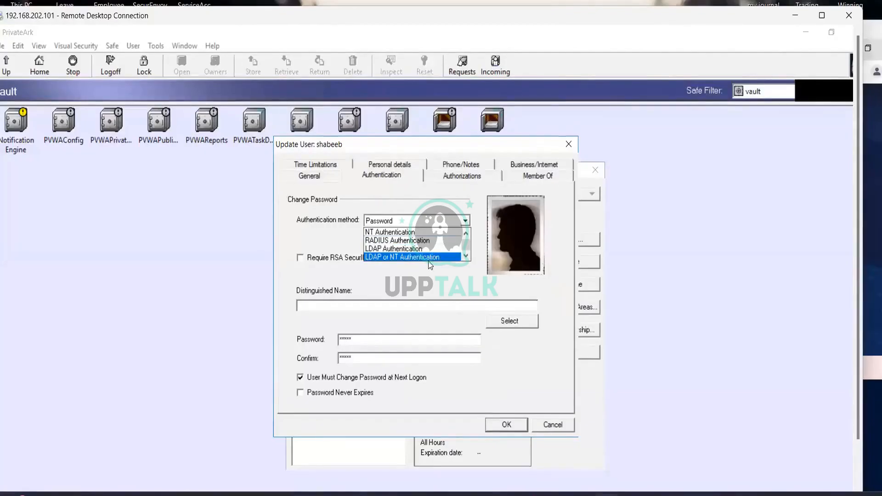
{"action": "left_click", "coordinate": [401, 250]}
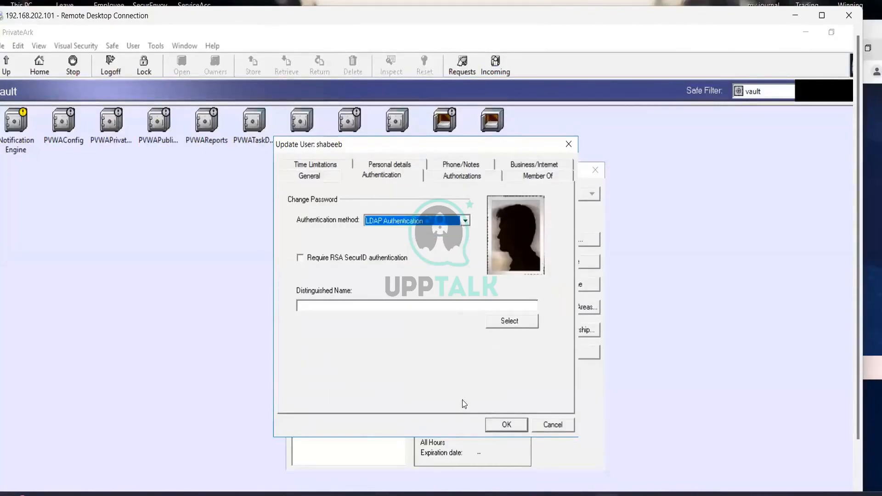
{"action": "left_click", "coordinate": [517, 426]}
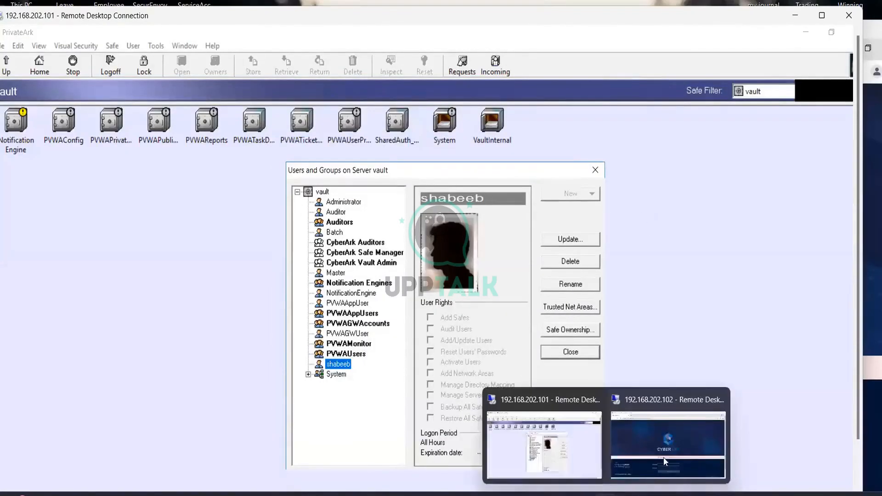
In the 102 session, switch to LDAP sign-in and submit the new user's username and password
{"action": "left_click", "coordinate": [664, 460]}
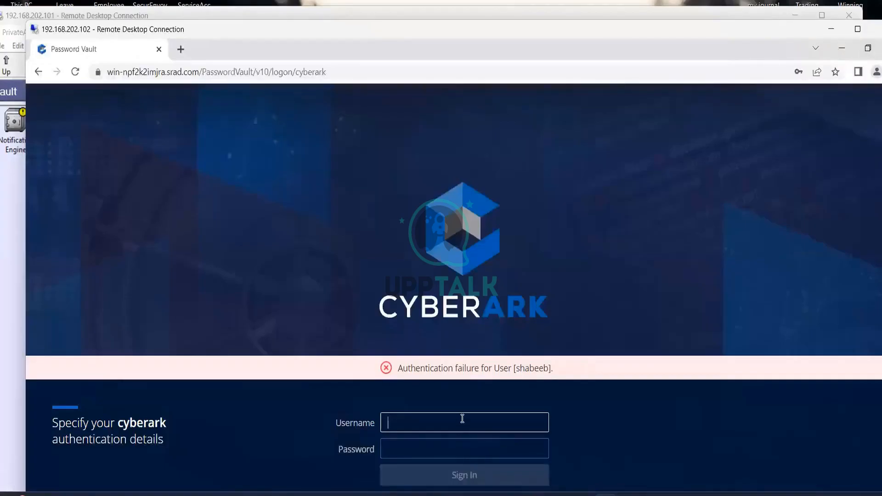
{"action": "type", "text": "shabeeb"}
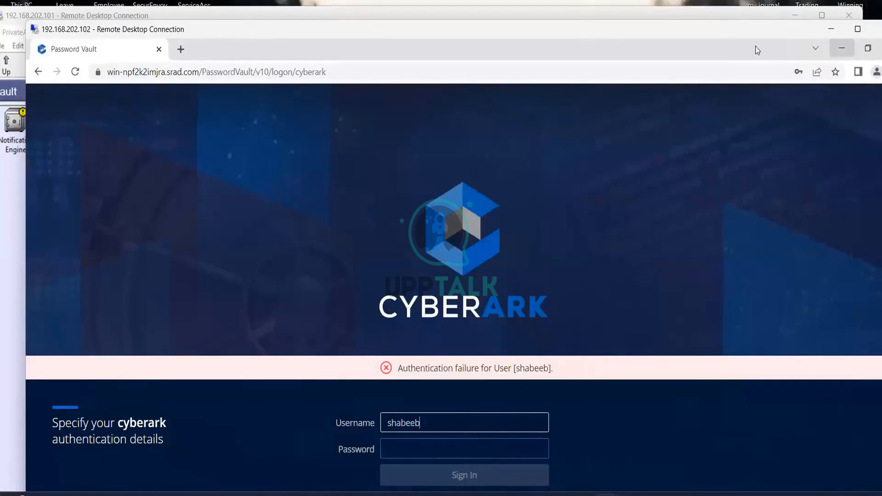
{"action": "left_click_drag", "start_coordinate": [757, 46], "coordinate": [667, 46]}
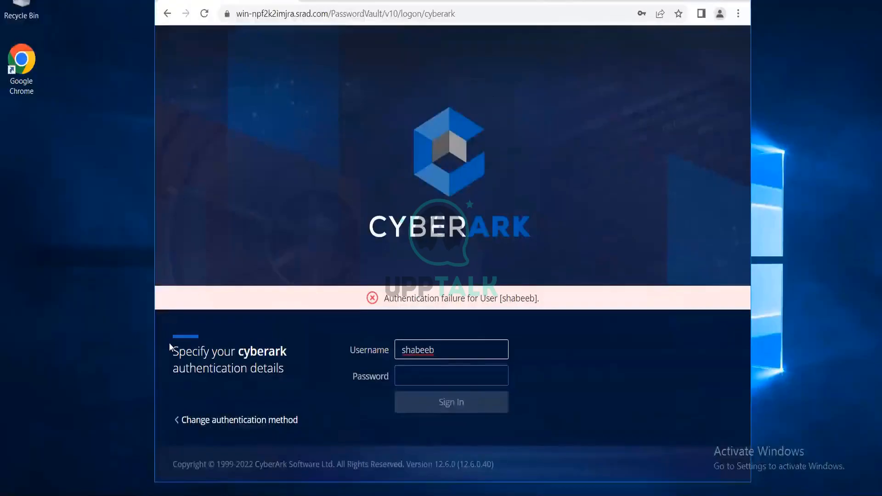
{"action": "left_click", "coordinate": [180, 421]}
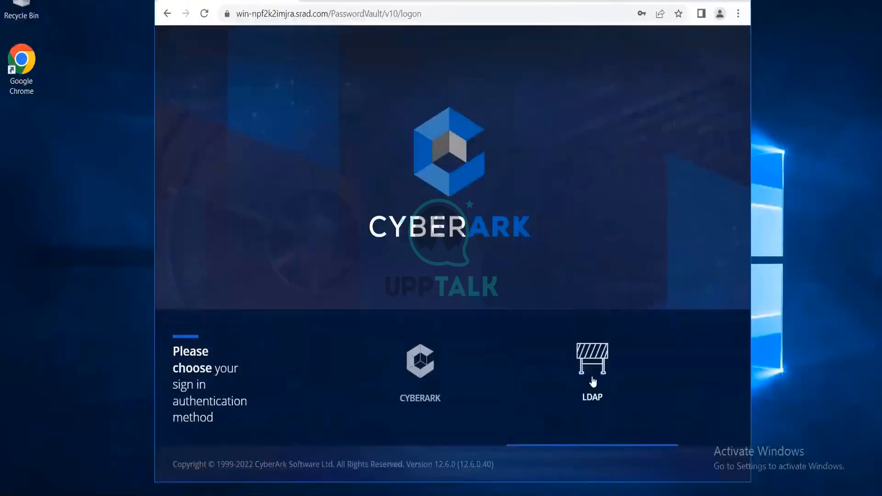
{"action": "left_click", "coordinate": [591, 381]}
{"action": "left_click", "coordinate": [477, 347]}
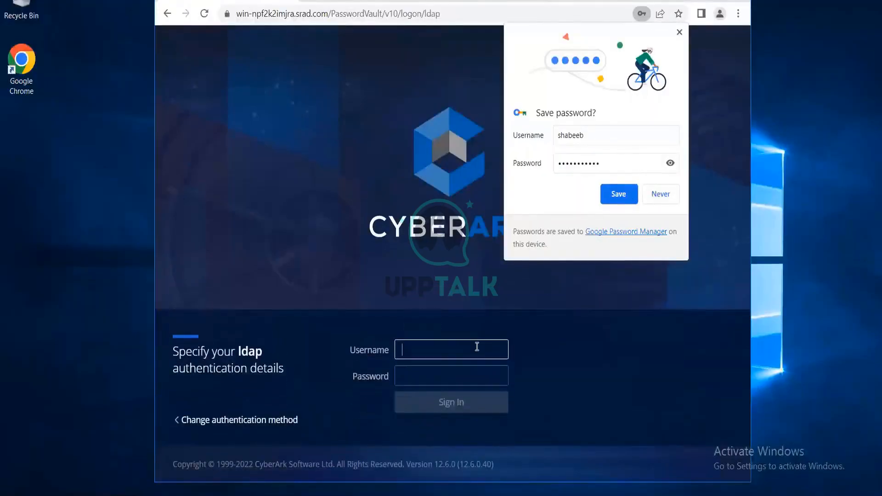
{"action": "type", "text": "shabeeb"}
{"action": "key", "text": "Tab"}
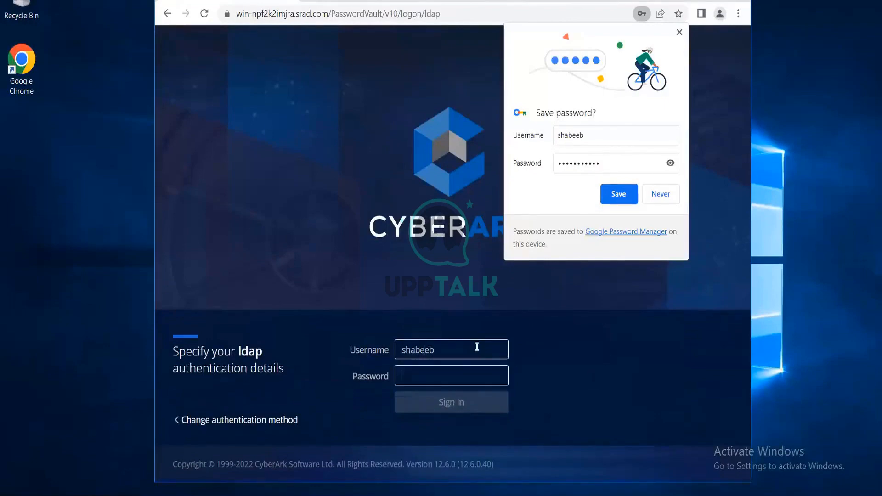
{"action": "type", "text": "*******"}
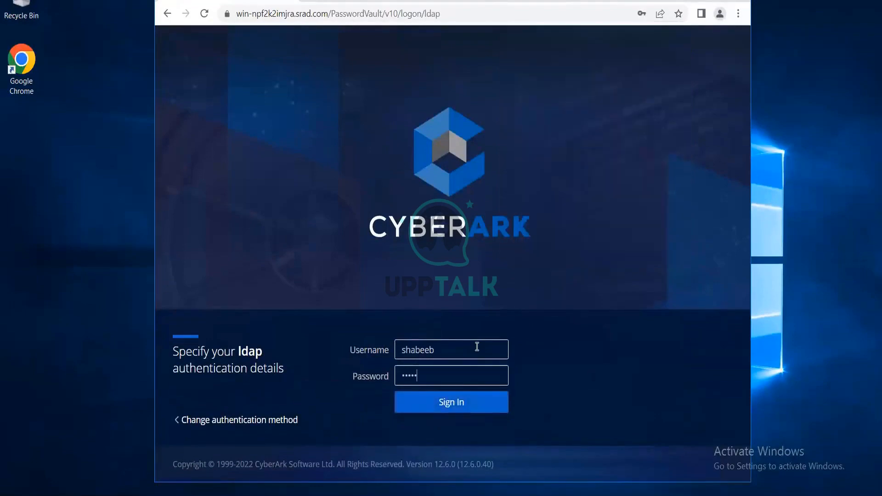
{"action": "type", "text": "****"}
{"action": "key", "text": "Return"}
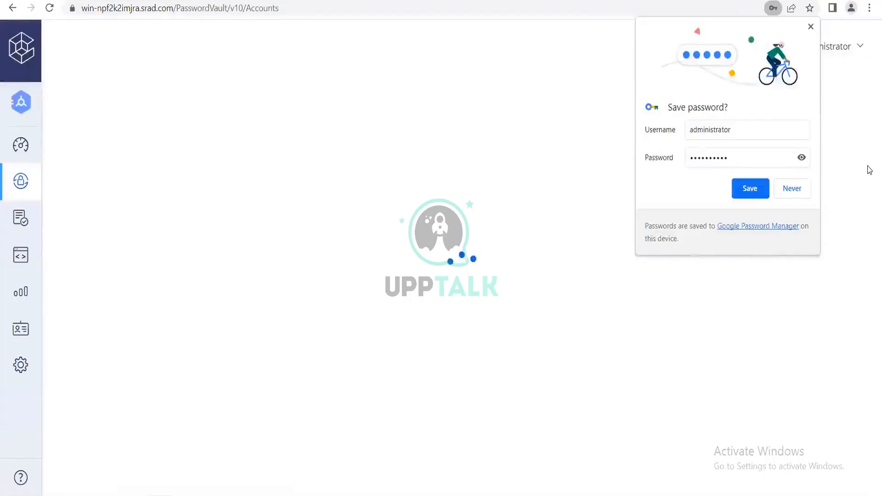
Save the password in Chrome and sign out of the Administrator session
{"action": "left_click", "coordinate": [751, 193]}
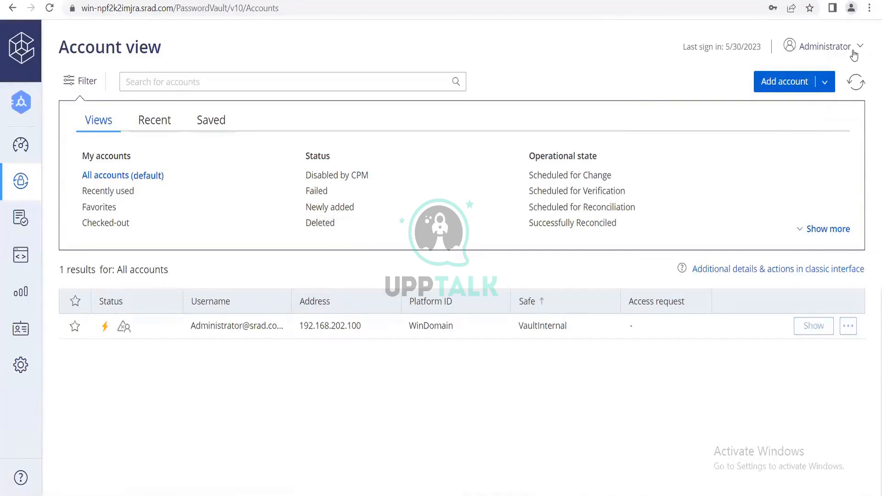
{"action": "left_click", "coordinate": [854, 53]}
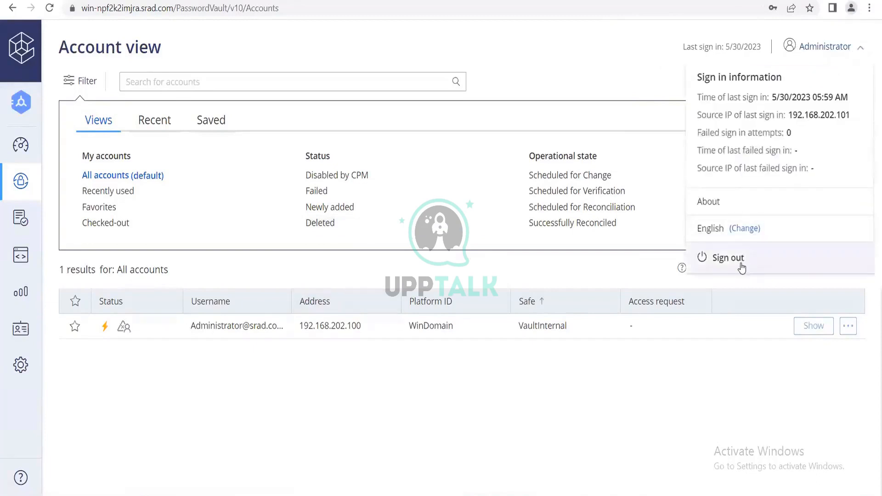
{"action": "left_click", "coordinate": [742, 268]}
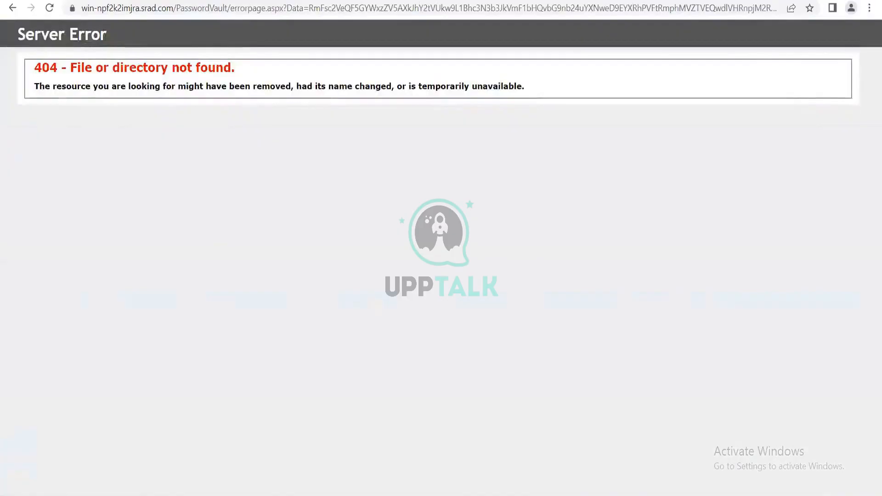
Bring up a fresh Chrome window on the new-tab page
{"action": "key", "text": "ctrl+t"}
{"action": "left_click", "coordinate": [367, 291]}
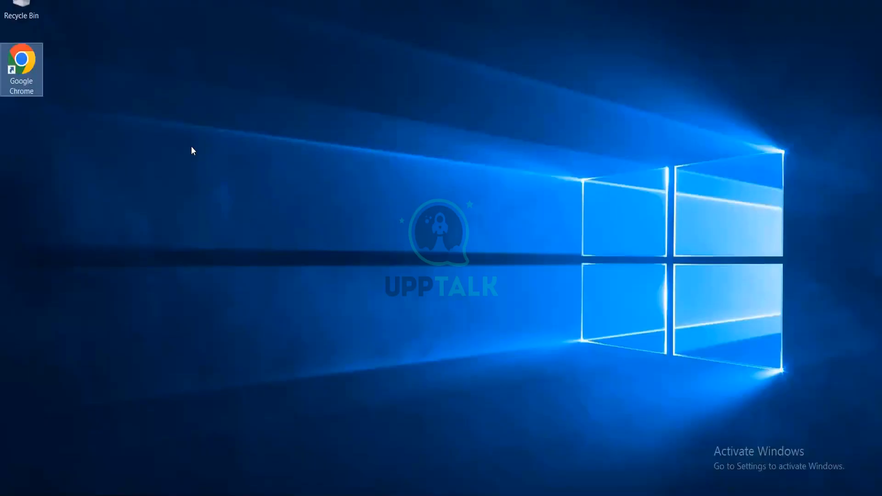
{"action": "key", "text": "Return"}
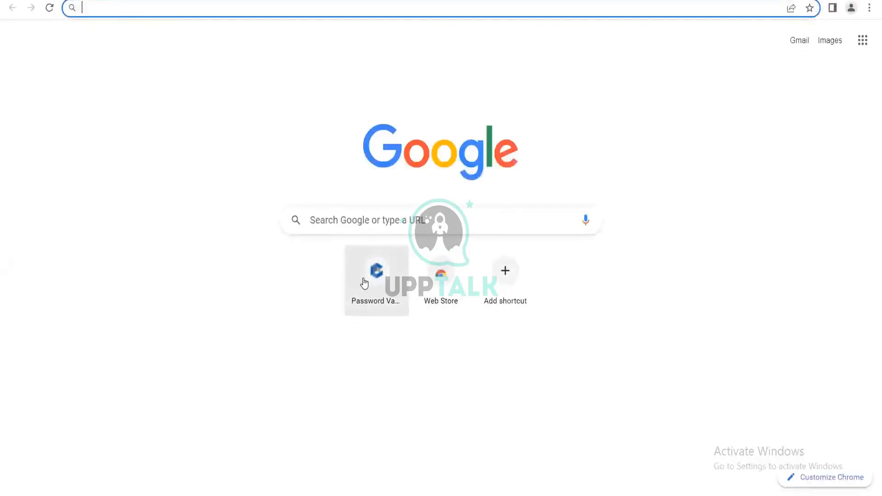
{"action": "left_click", "coordinate": [364, 281]}
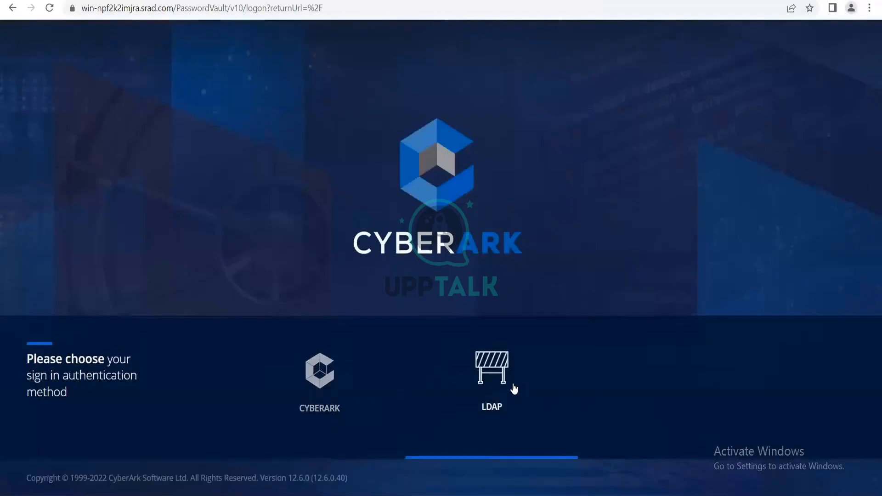
{"action": "left_click", "coordinate": [514, 389]}
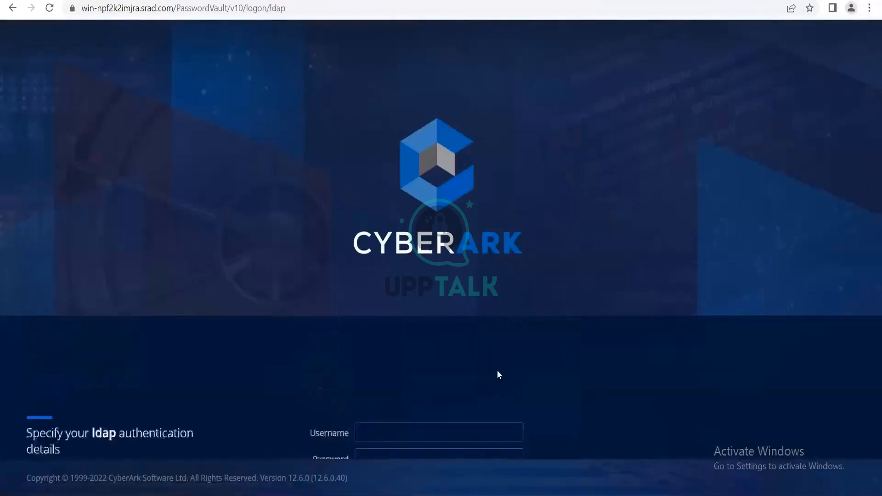
{"action": "left_click", "coordinate": [419, 364]}
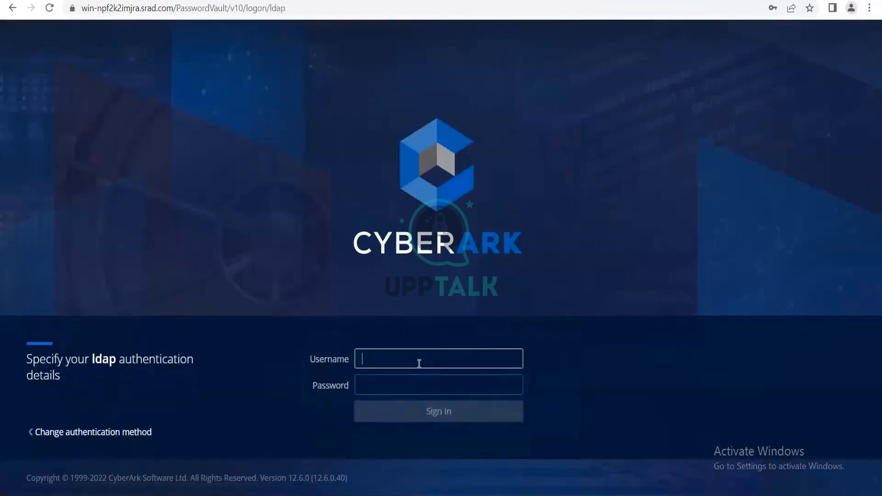
{"action": "type", "text": "shabeeb"}
{"action": "key", "text": "Tab"}
{"action": "type", "text": "••••••"}
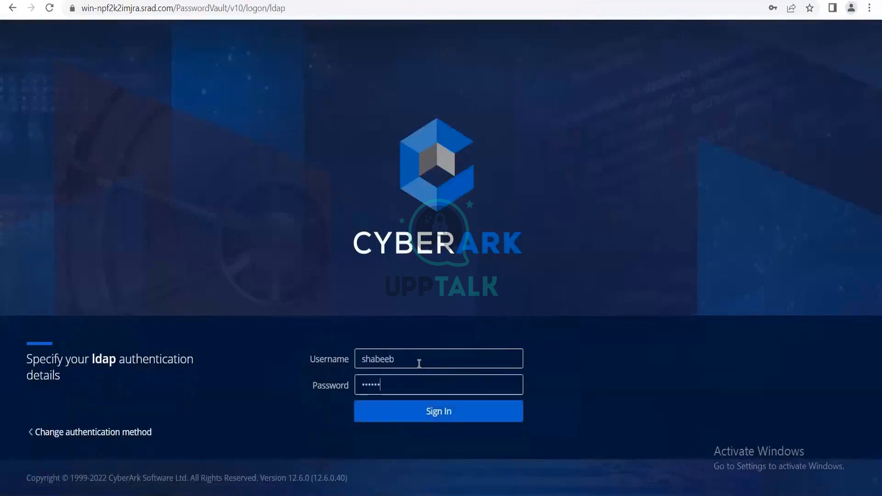
{"action": "type", "text": "•••••"}
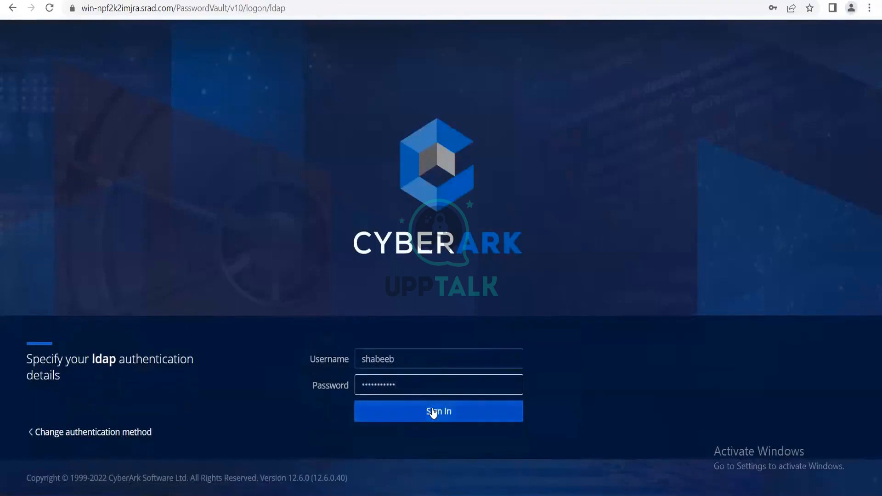
{"action": "left_click", "coordinate": [431, 411]}
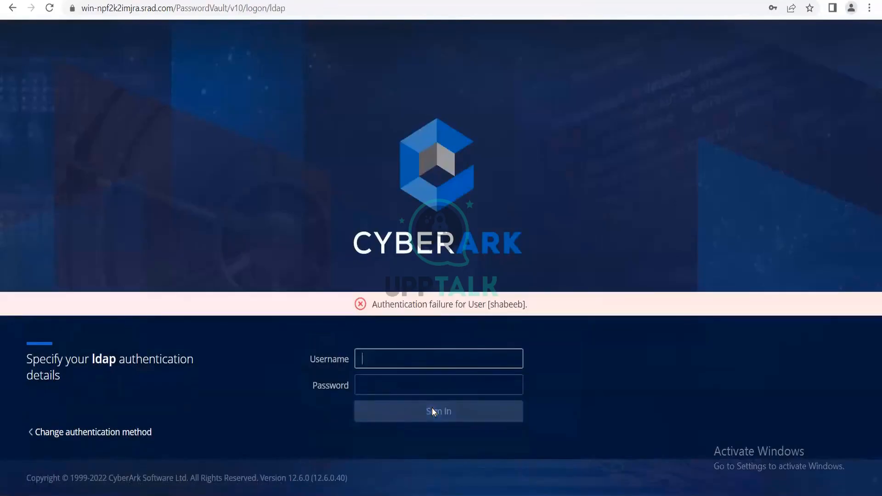
{"action": "left_click", "coordinate": [105, 433]}
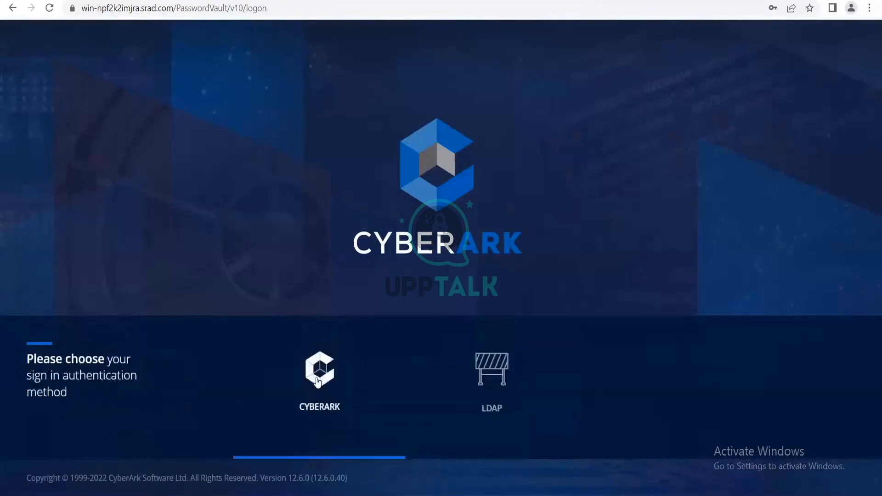
Retry the new user's sign-in with CyberArk authentication, then switch to the 192.168.202.101 session
{"action": "left_click", "coordinate": [318, 382]}
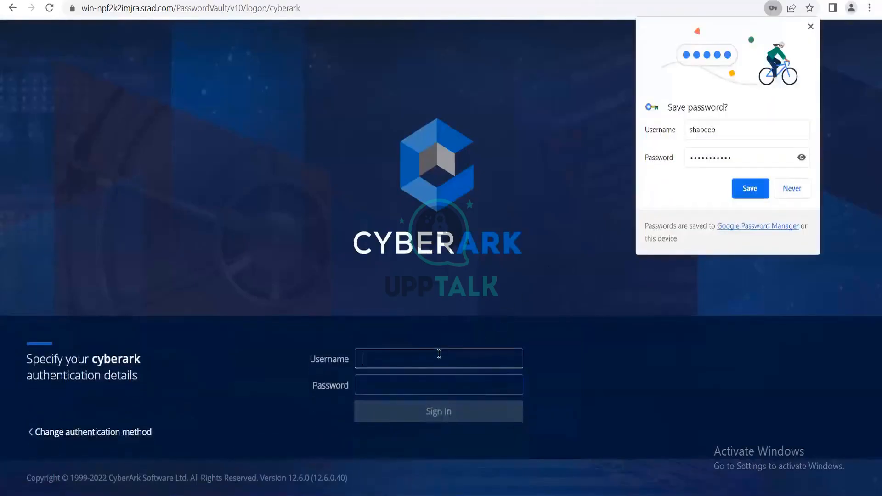
{"action": "type", "text": "shabeeb"}
{"action": "key", "text": "Tab"}
{"action": "type", "text": "•"}
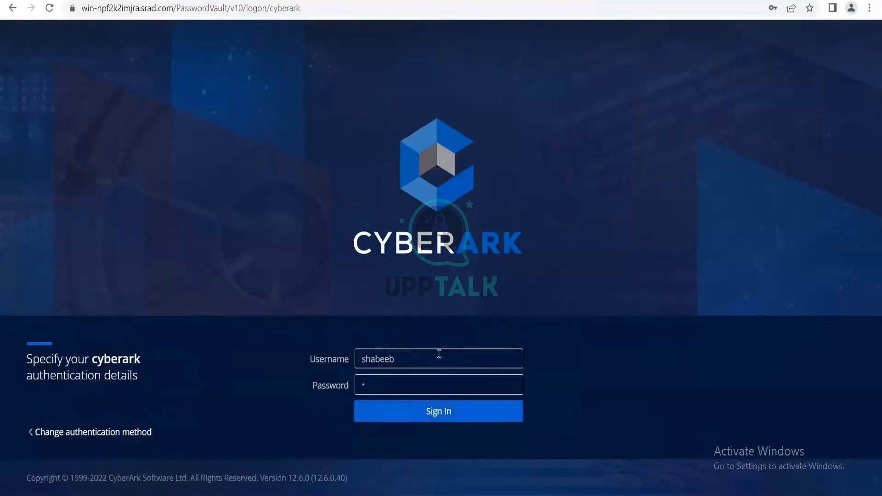
{"action": "type", "text": "••••••••••"}
{"action": "key", "text": "Return"}
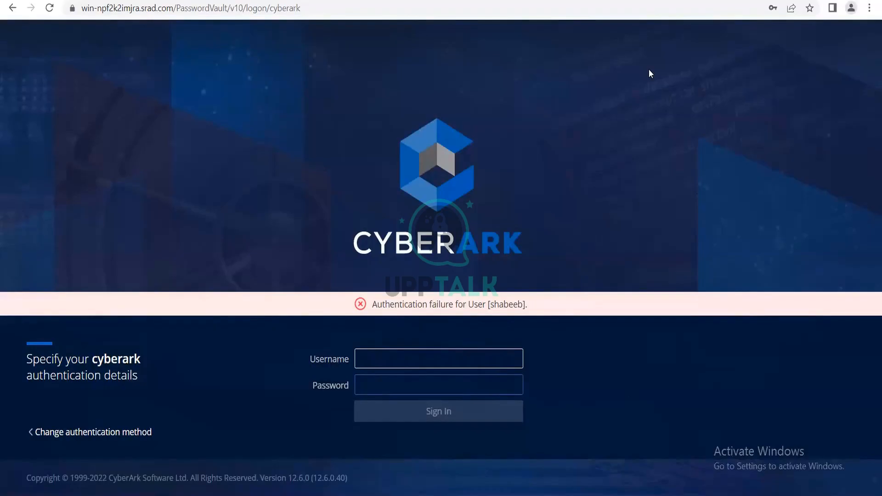
{"action": "left_click", "coordinate": [616, 494]}
{"action": "left_click", "coordinate": [548, 445]}
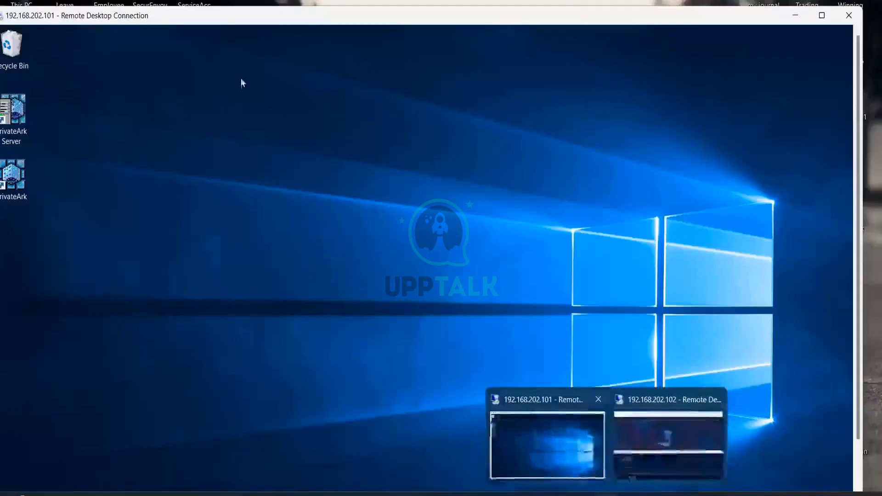
Maximize the remote desktop, launch PrivateArk and log on to the vault with the Administrator password
{"action": "double_click", "coordinate": [312, 21]}
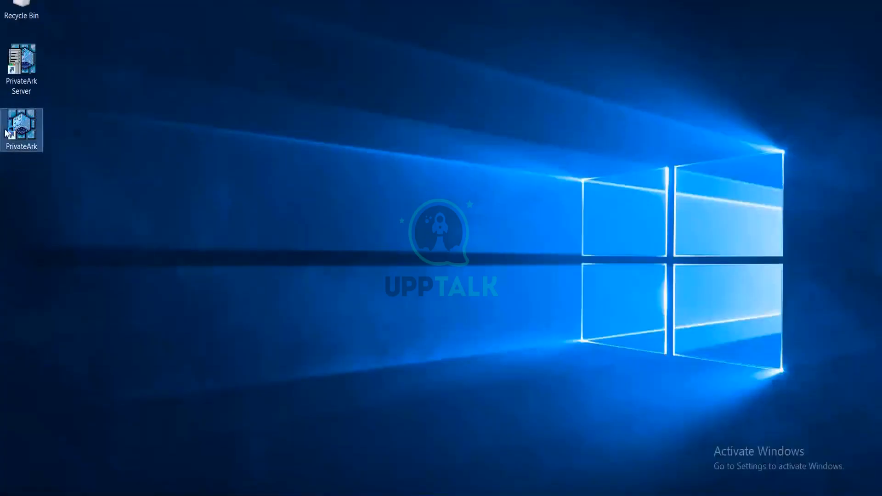
{"action": "double_click", "coordinate": [6, 133]}
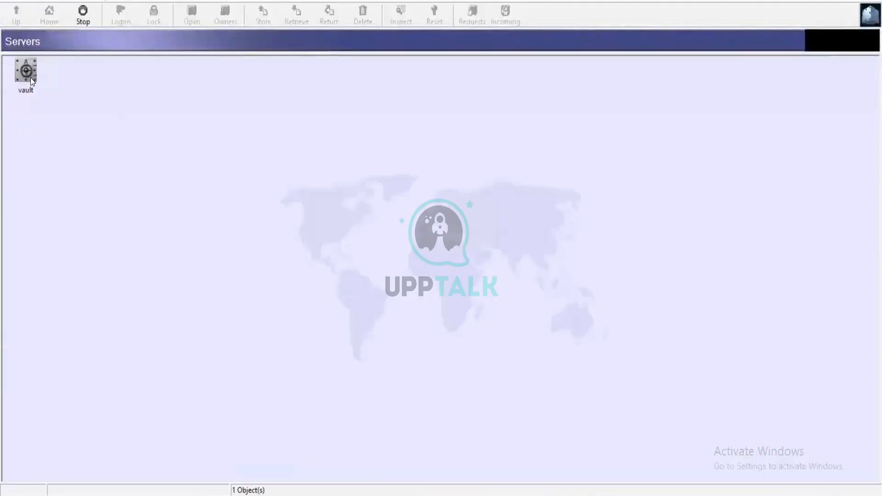
{"action": "double_click", "coordinate": [31, 80]}
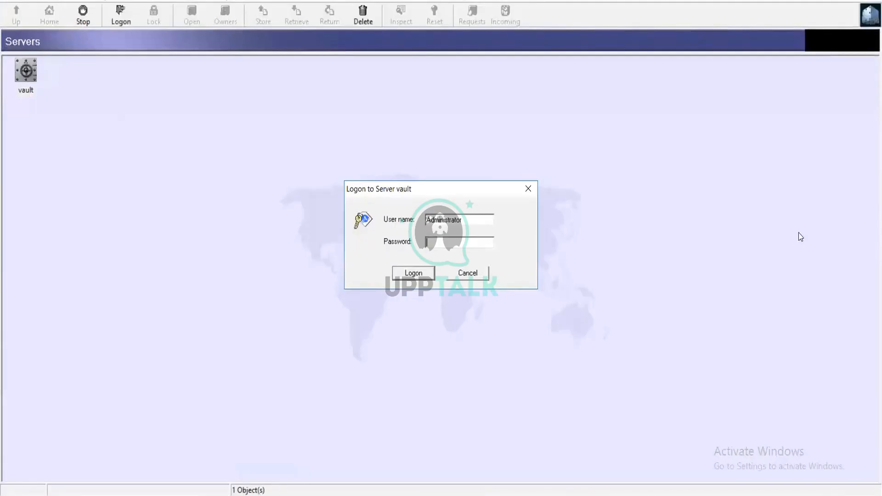
{"action": "type", "text": "**********"}
{"action": "key", "text": "Return"}
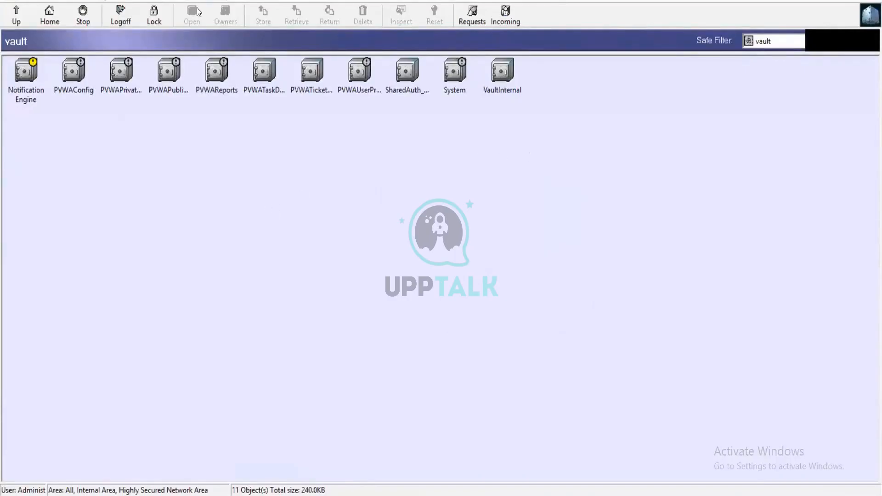
From Administrative Tools > Users and Groups, open the LDAP user's Update User dialog
{"action": "left_click", "coordinate": [165, 1]}
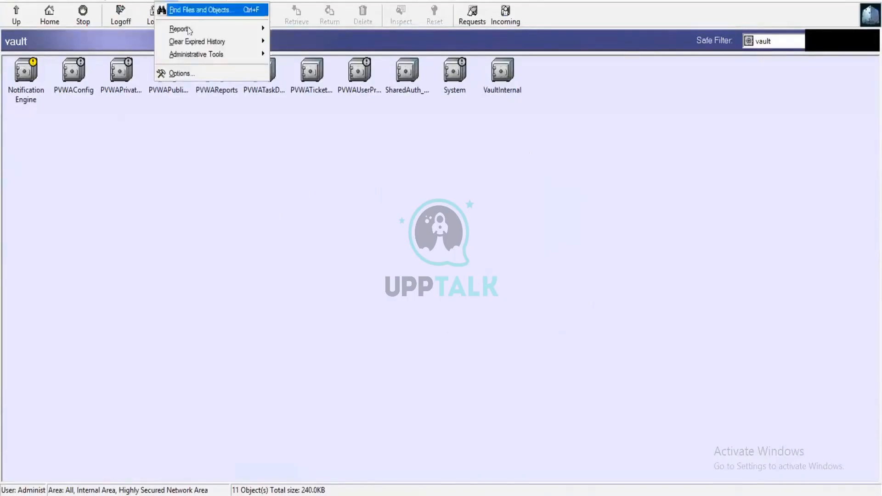
{"action": "mouse_move", "coordinate": [246, 55]}
{"action": "left_click", "coordinate": [284, 55]}
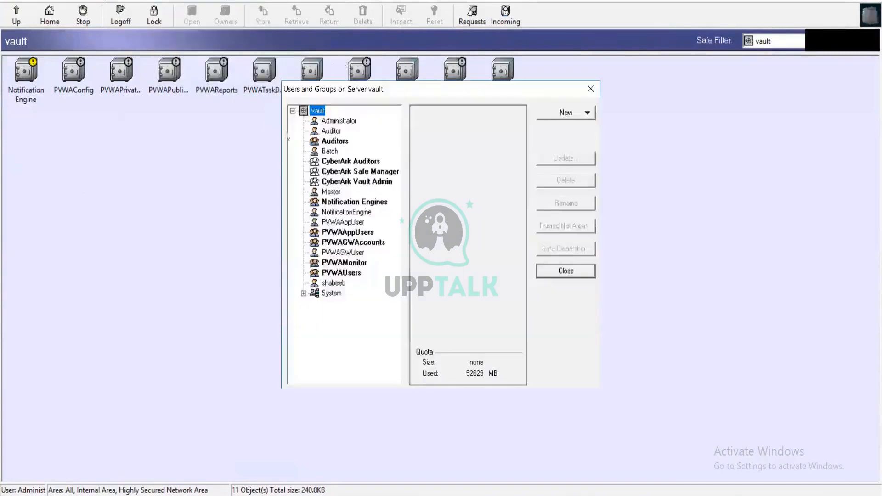
{"action": "left_click", "coordinate": [345, 281]}
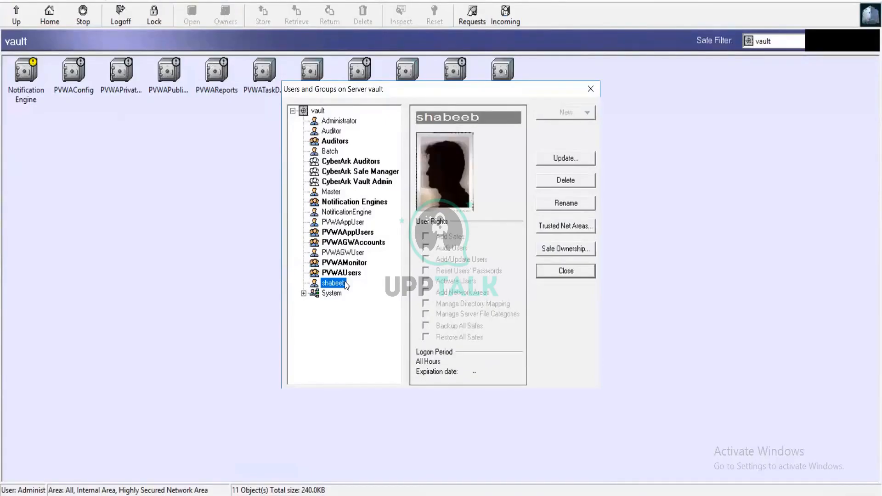
{"action": "double_click", "coordinate": [335, 283]}
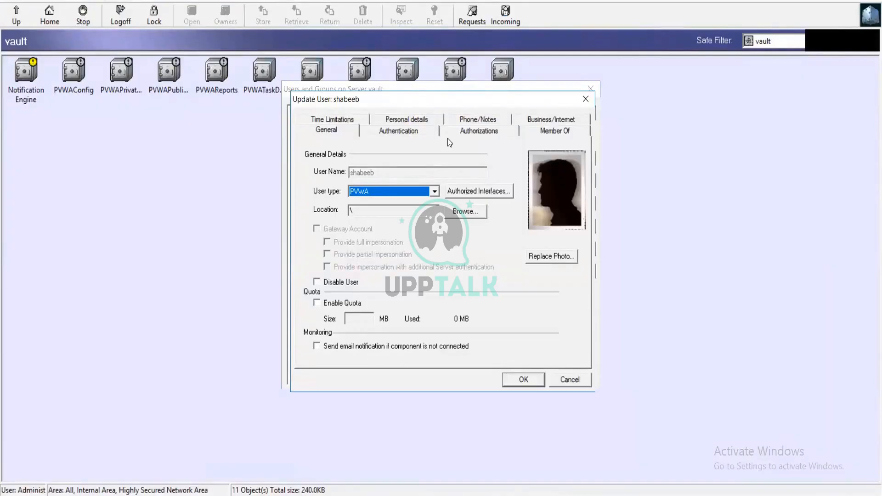
{"action": "left_click", "coordinate": [424, 133]}
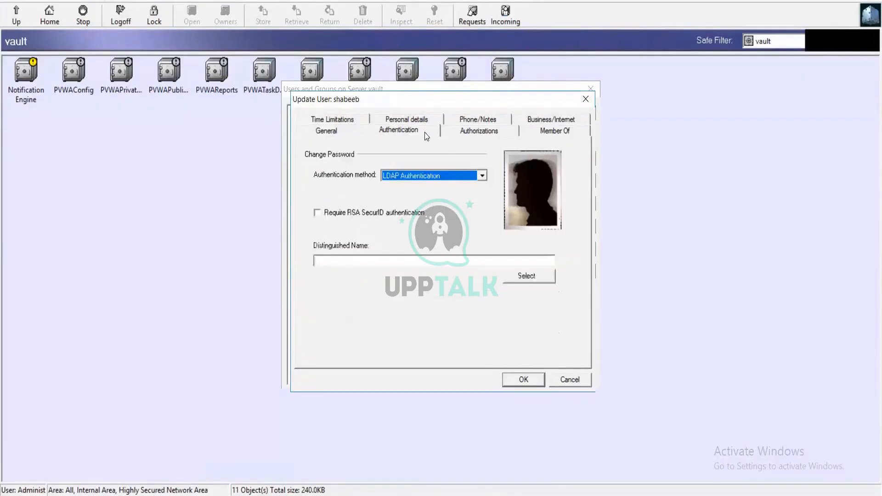
{"action": "left_click", "coordinate": [479, 178]}
{"action": "scroll", "coordinate": [458, 210], "scroll_direction": "up", "scroll_amount": 2}
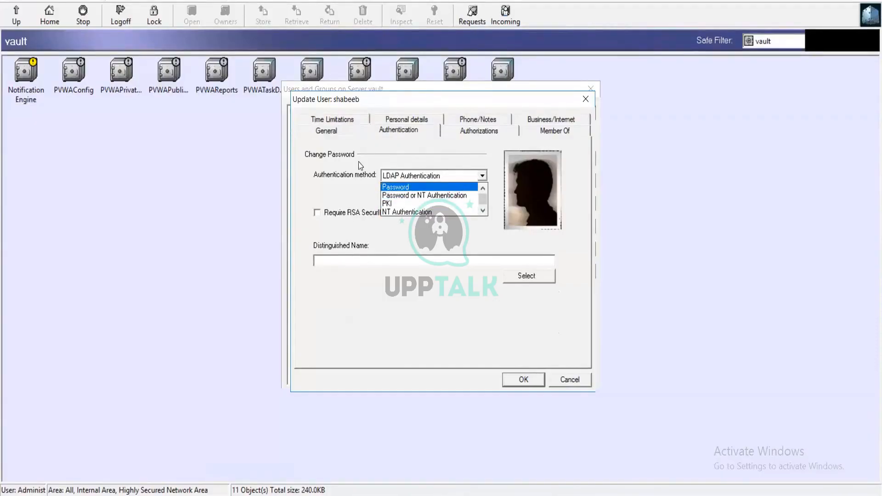
{"action": "left_click", "coordinate": [365, 134]}
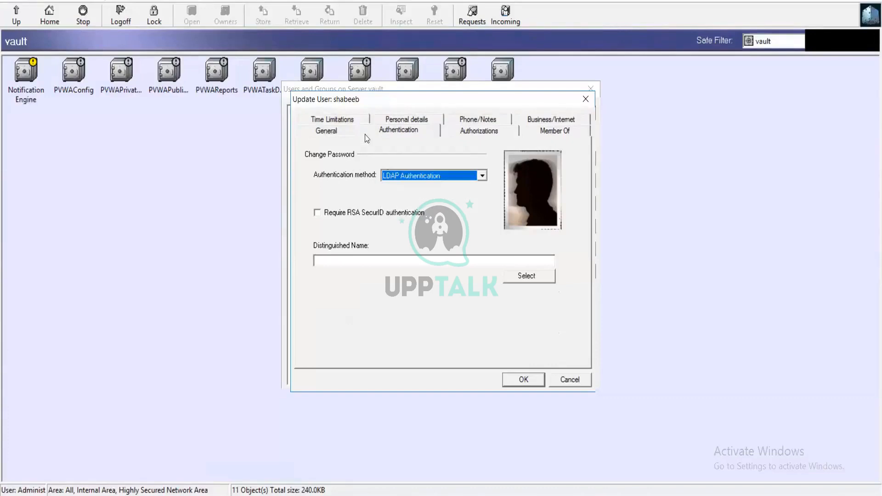
{"action": "left_click", "coordinate": [342, 134]}
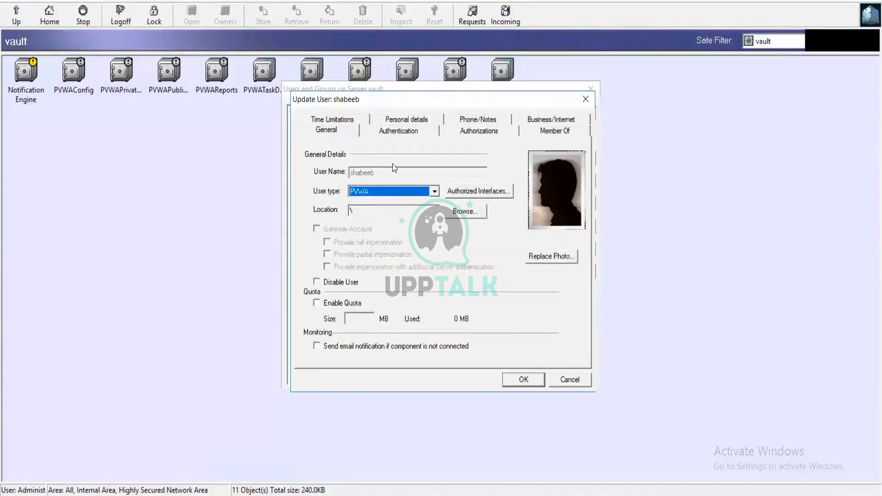
{"action": "left_click", "coordinate": [471, 192]}
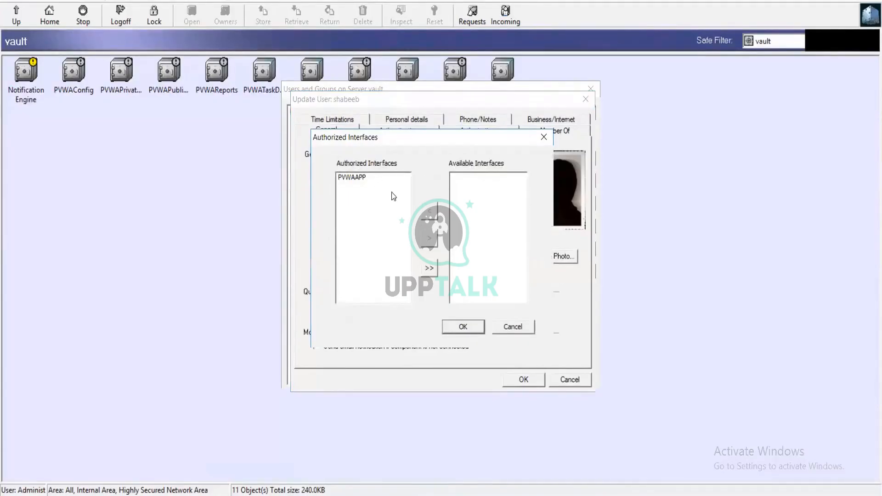
{"action": "left_click", "coordinate": [513, 327]}
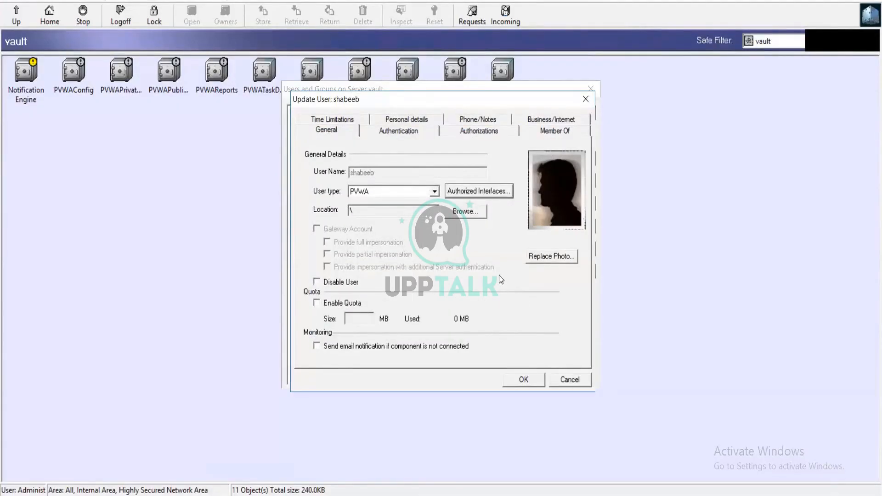
Scroll up and down the Update User General tab's User type dropdown to review its entries
{"action": "left_click", "coordinate": [434, 191]}
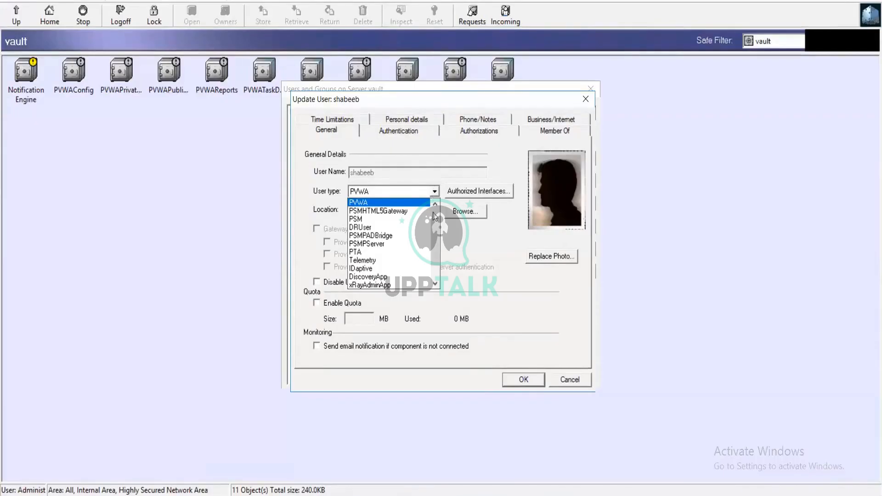
{"action": "scroll", "coordinate": [437, 238], "scroll_direction": "up", "scroll_amount": 1}
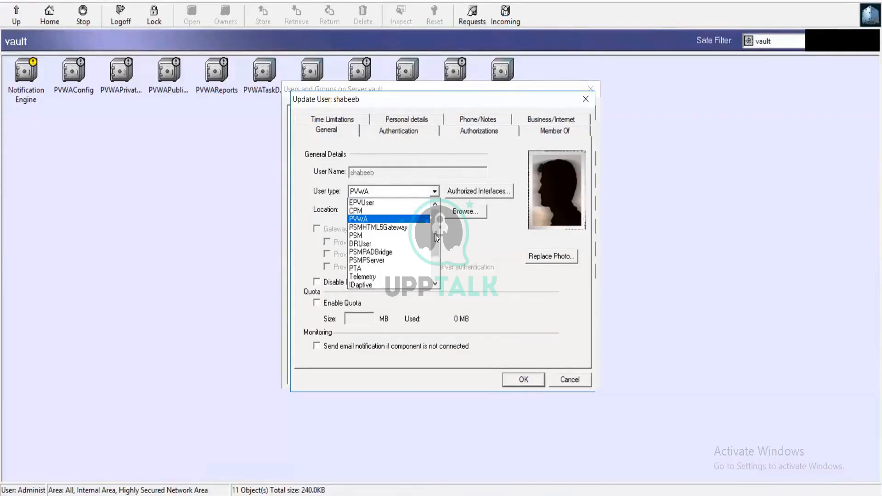
{"action": "scroll", "coordinate": [436, 237], "scroll_direction": "down", "scroll_amount": 2}
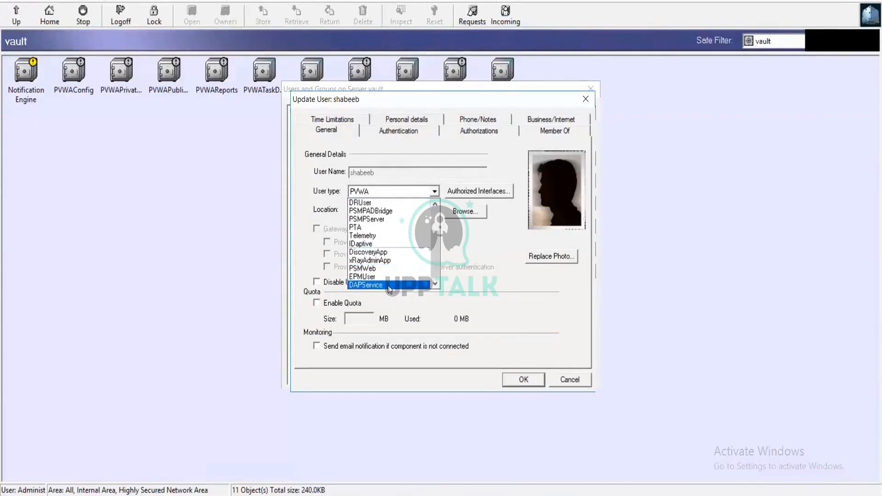
{"action": "scroll", "coordinate": [411, 249], "scroll_direction": "up", "scroll_amount": 1}
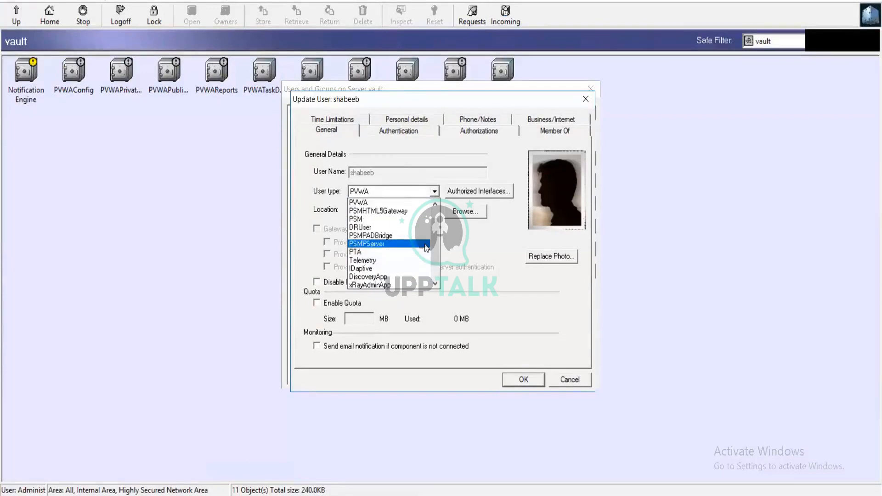
{"action": "scroll", "coordinate": [426, 247], "scroll_direction": "up", "scroll_amount": 1}
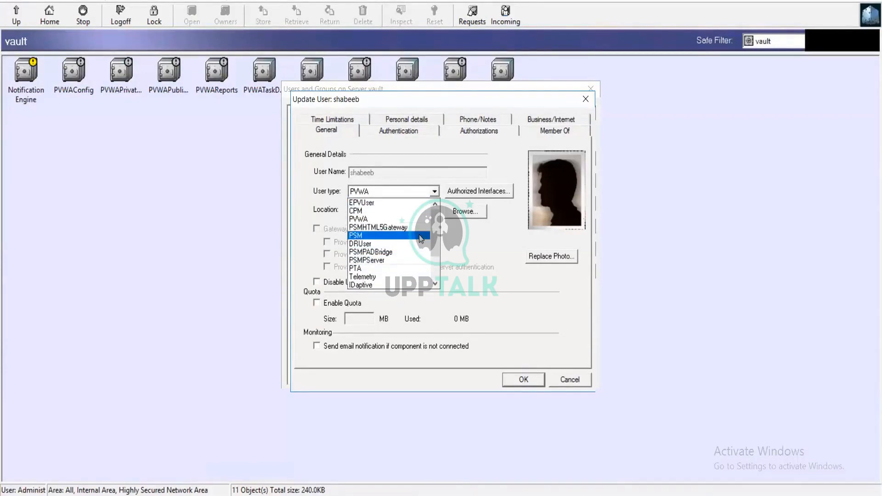
{"action": "scroll", "coordinate": [419, 235], "scroll_direction": "down", "scroll_amount": 2}
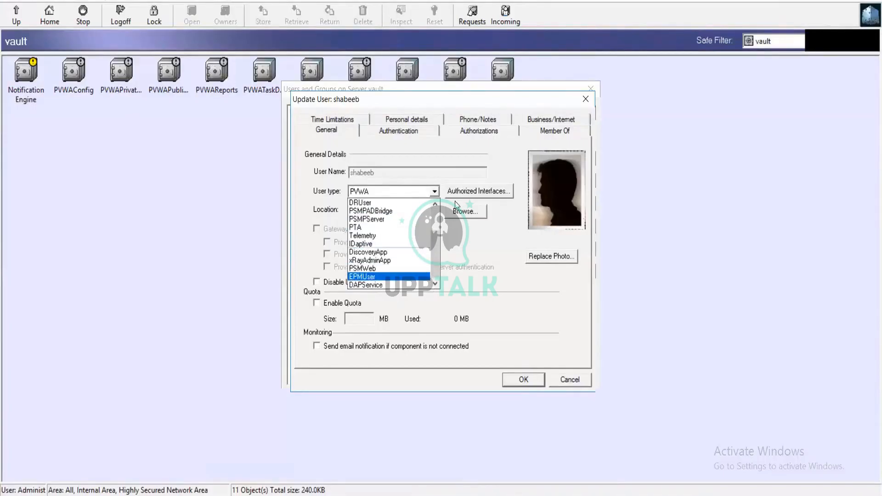
{"action": "scroll", "coordinate": [420, 225], "scroll_direction": "up", "scroll_amount": 2}
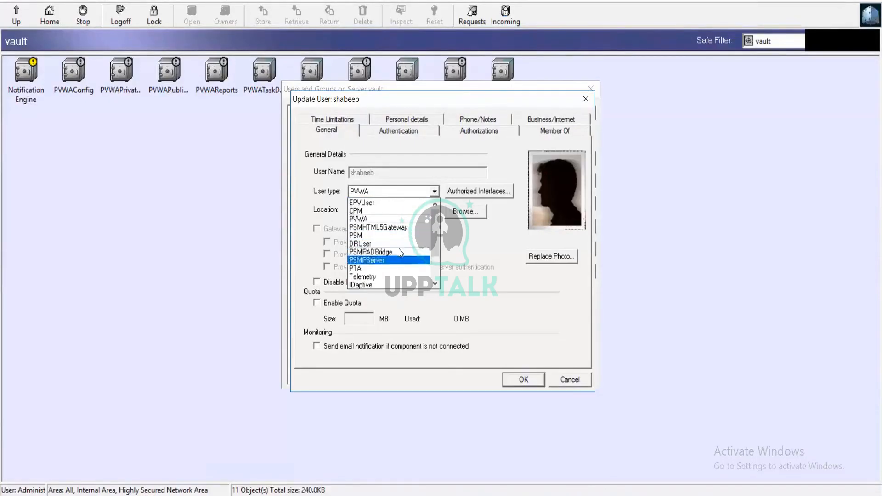
{"action": "scroll", "coordinate": [399, 249], "scroll_direction": "down", "scroll_amount": 2}
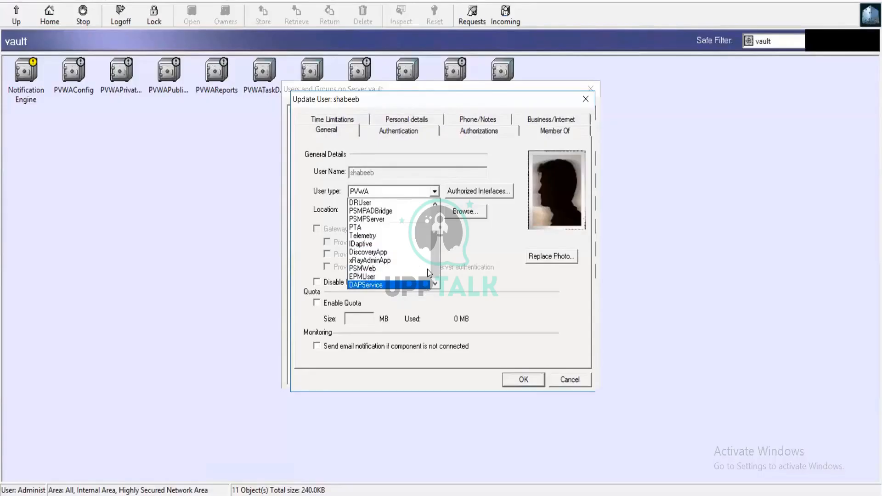
{"action": "scroll", "coordinate": [430, 262], "scroll_direction": "up", "scroll_amount": 2}
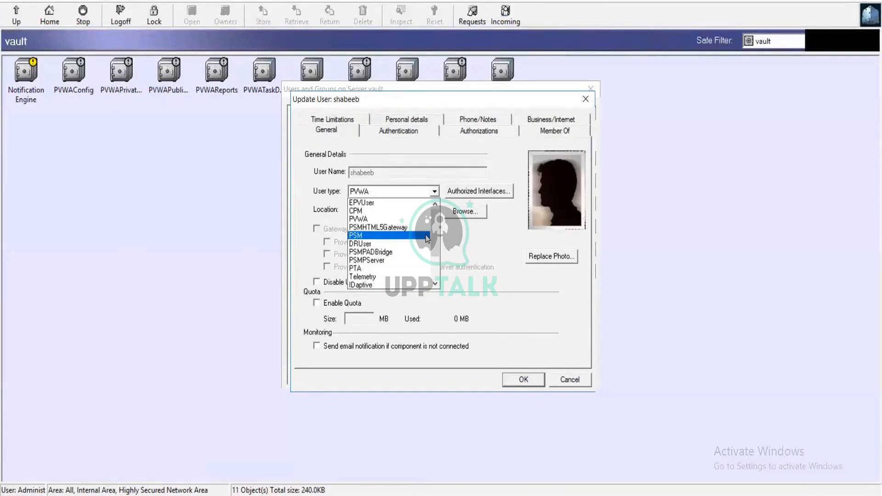
Change the user type to EPVUser, accept the interface reset, review Authorized Interfaces, and save
{"action": "left_click", "coordinate": [376, 202]}
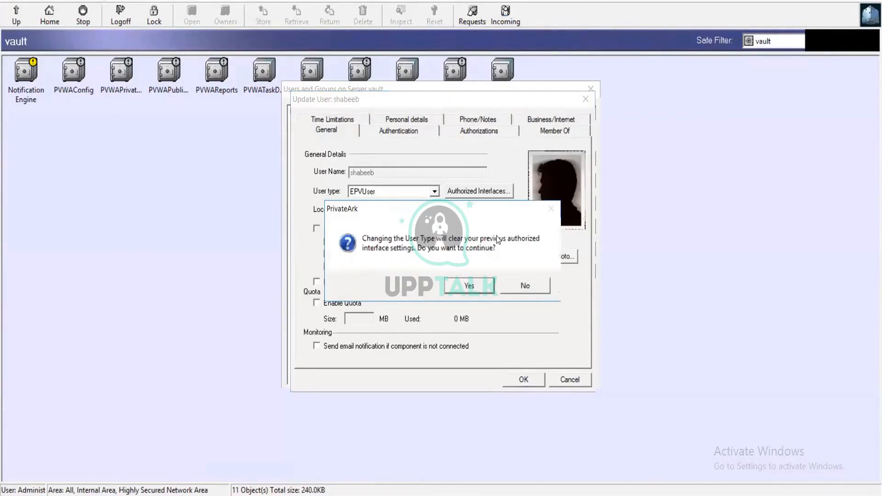
{"action": "left_click", "coordinate": [472, 290]}
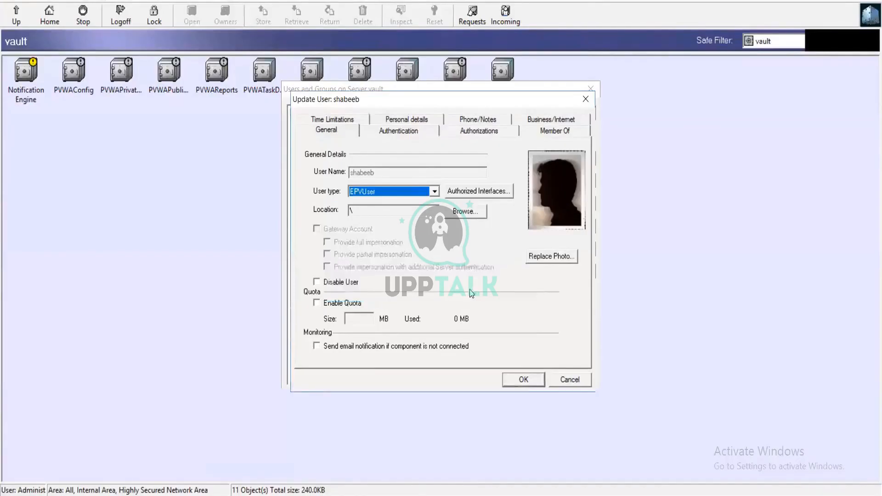
{"action": "left_click", "coordinate": [500, 191]}
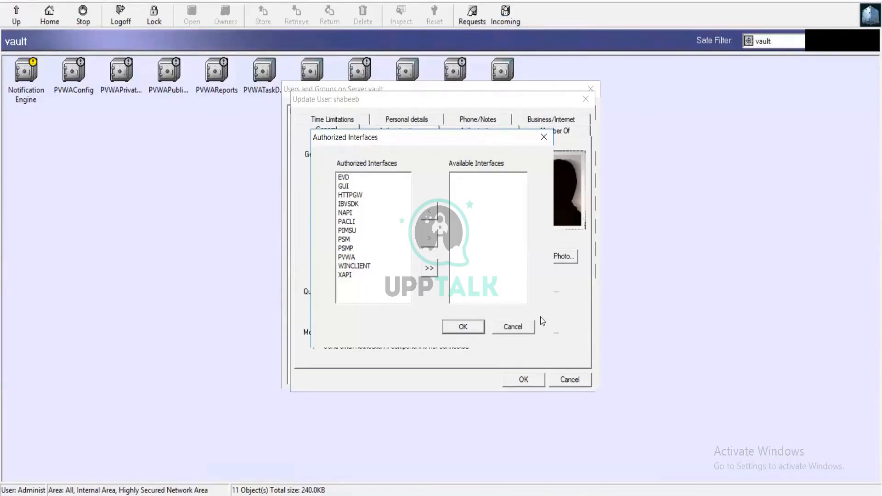
{"action": "left_click", "coordinate": [521, 326]}
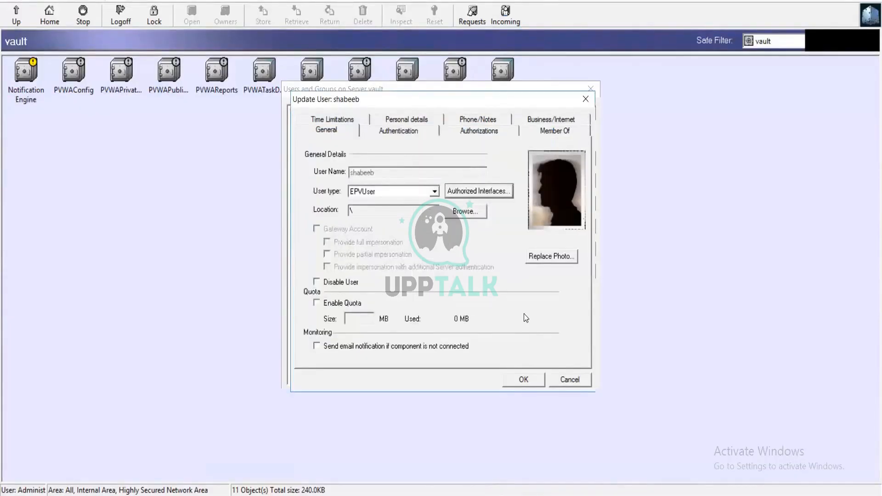
{"action": "left_click", "coordinate": [528, 378]}
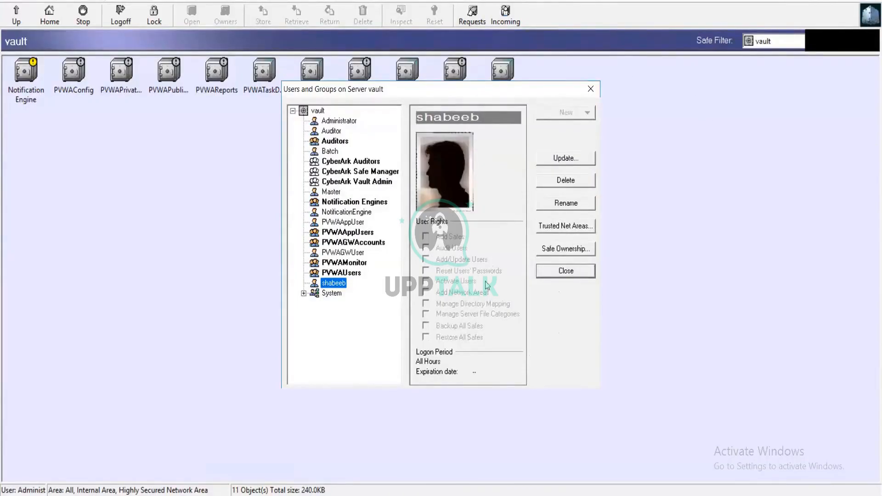
Reopen the user and set its authentication method to Password
{"action": "double_click", "coordinate": [326, 281]}
{"action": "left_click", "coordinate": [426, 134]}
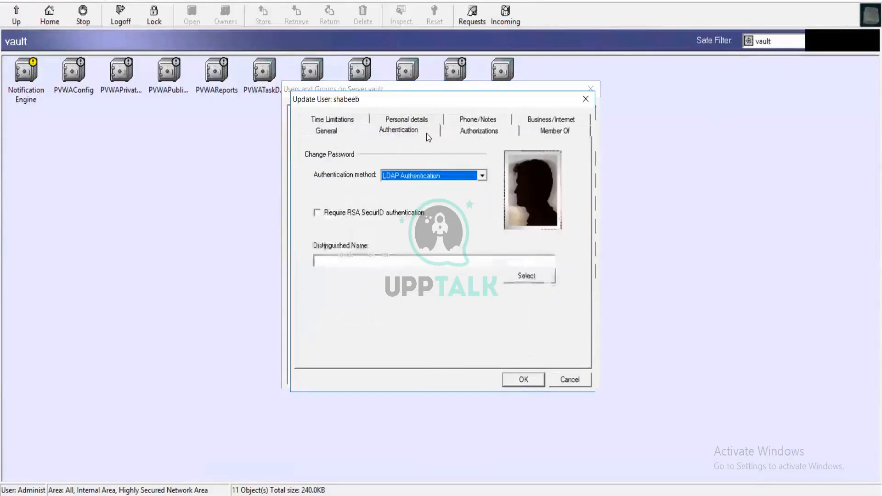
{"action": "left_click", "coordinate": [435, 177]}
{"action": "scroll", "coordinate": [416, 197], "scroll_direction": "up", "scroll_amount": 3}
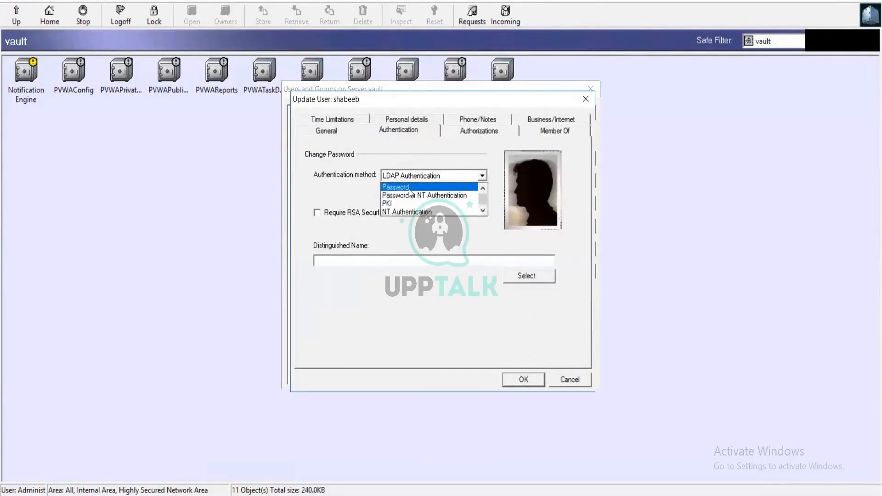
{"action": "left_click", "coordinate": [410, 189]}
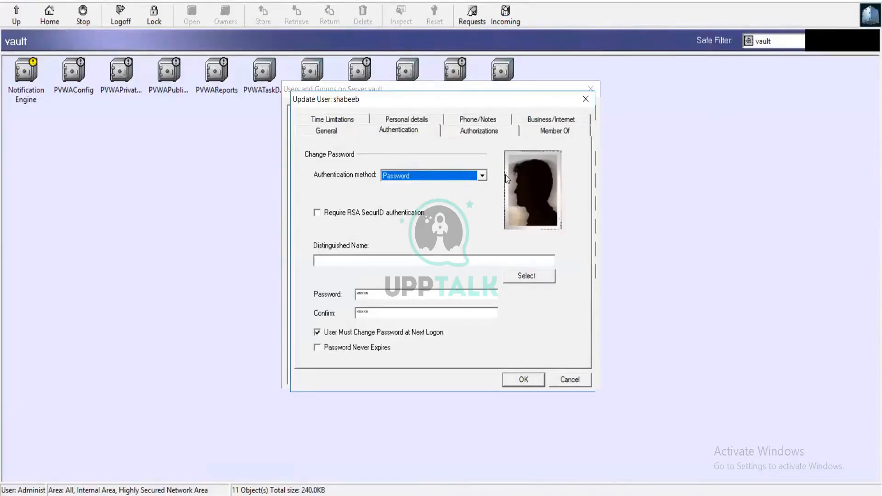
Enter the user's password in the Password and confirmation fields
{"action": "left_click", "coordinate": [407, 294]}
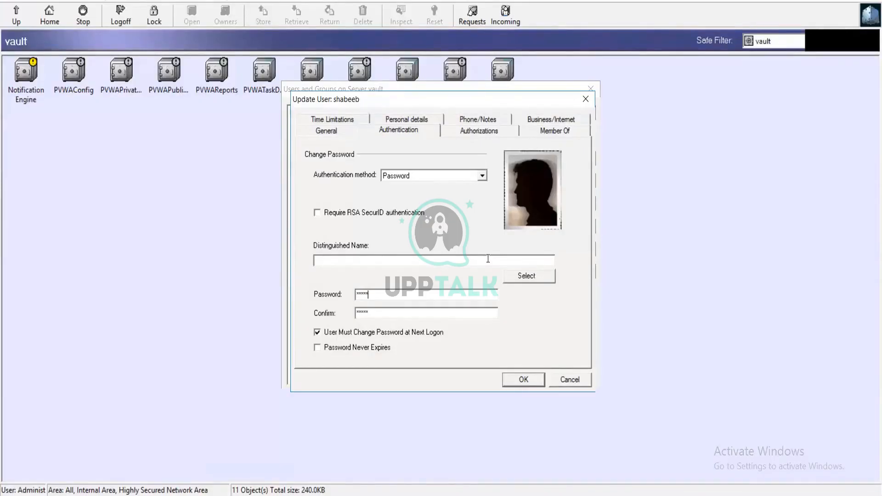
{"action": "key", "text": "BackSpace"}
{"action": "key", "text": "BackSpace"}
{"action": "key", "text": "BackSpace"}
{"action": "key", "text": "BackSpace"}
{"action": "key", "text": "BackSpace"}
{"action": "key", "text": "ctrl+z"}
{"action": "left_click", "coordinate": [491, 313]}
{"action": "left_click", "coordinate": [453, 298]}
{"action": "left_click", "coordinate": [478, 132]}
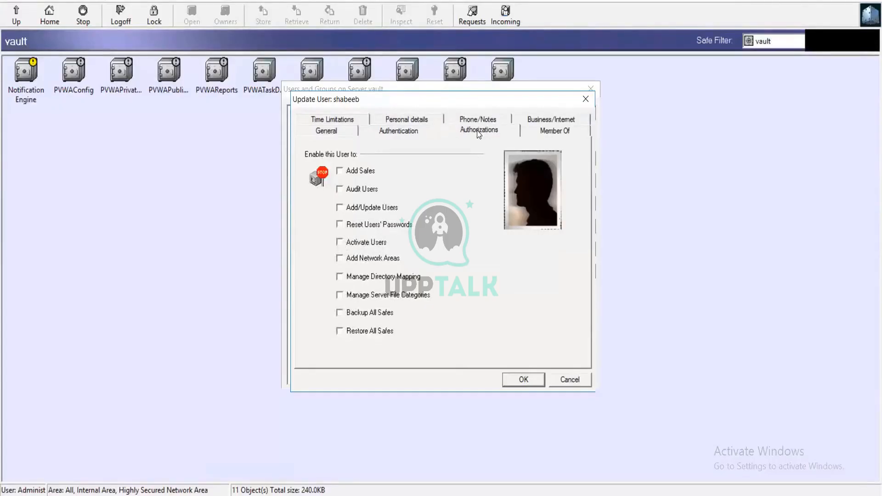
Tick all ten authorizations, Add Safes through Restore All Safes, check Member Of, and save
{"action": "left_click", "coordinate": [339, 172]}
{"action": "left_click", "coordinate": [340, 189]}
{"action": "left_click", "coordinate": [340, 208]}
{"action": "left_click", "coordinate": [339, 225]}
{"action": "left_click", "coordinate": [340, 242]}
{"action": "left_click", "coordinate": [340, 259]}
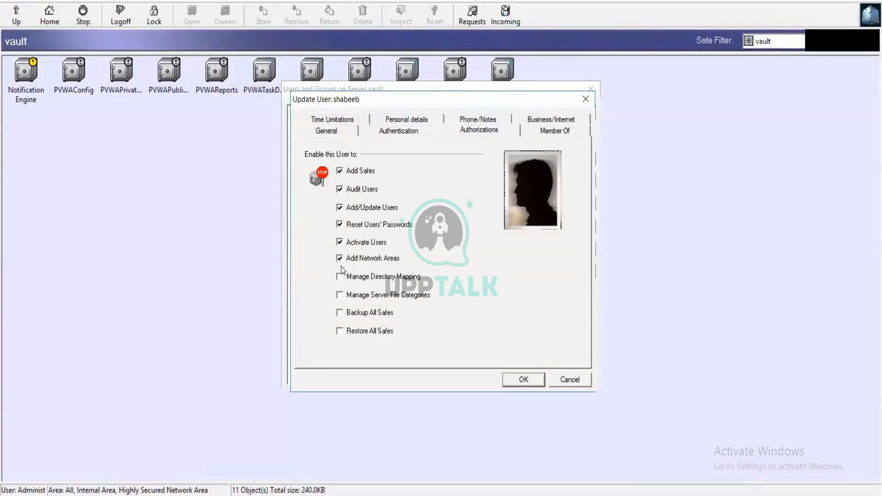
{"action": "left_click", "coordinate": [340, 277]}
{"action": "left_click", "coordinate": [340, 295]}
{"action": "left_click", "coordinate": [340, 313]}
{"action": "left_click", "coordinate": [340, 331]}
{"action": "left_click", "coordinate": [556, 131]}
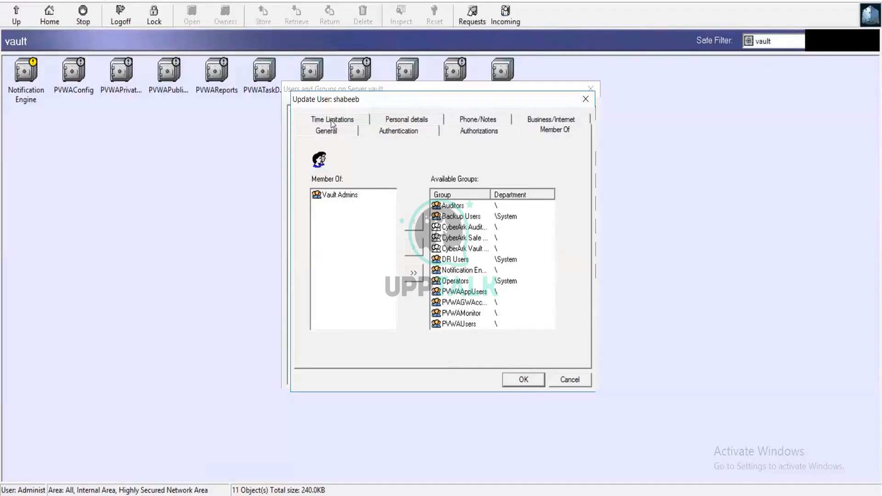
{"action": "left_click", "coordinate": [515, 379]}
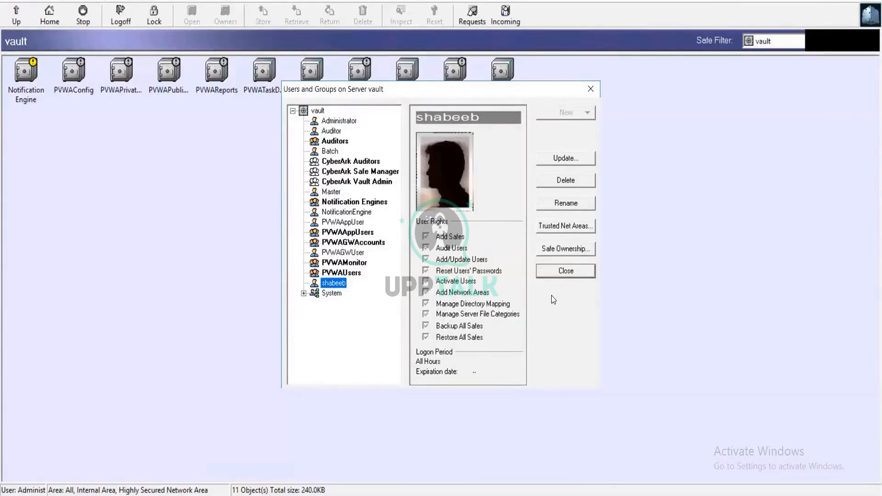
Reopen and confirm the user's settings, close Users and Groups, and log off the vault
{"action": "left_click", "coordinate": [559, 161]}
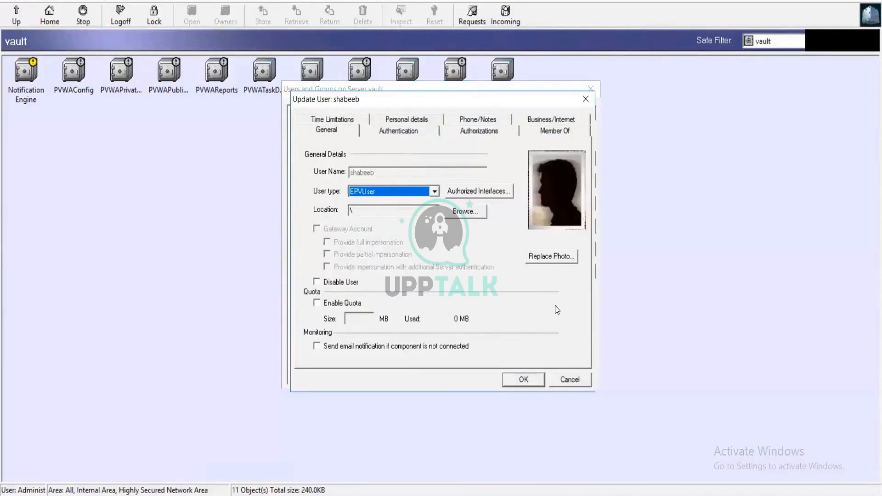
{"action": "left_click", "coordinate": [527, 377]}
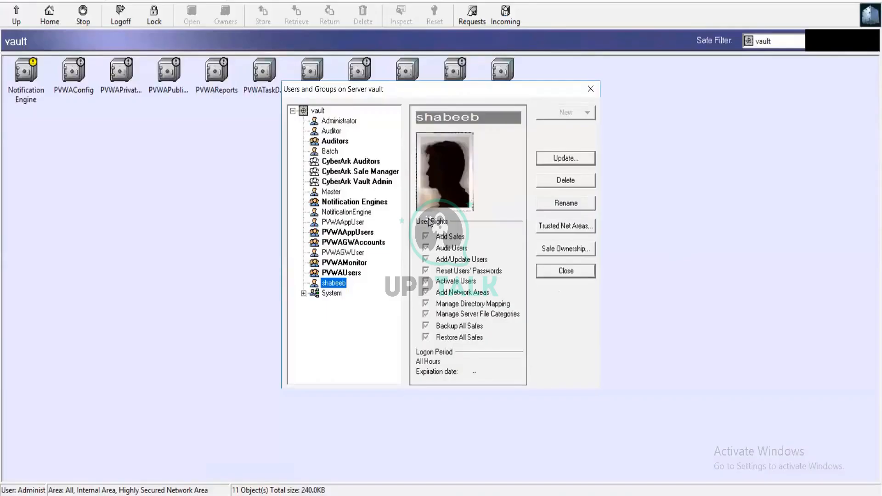
{"action": "left_click", "coordinate": [591, 90]}
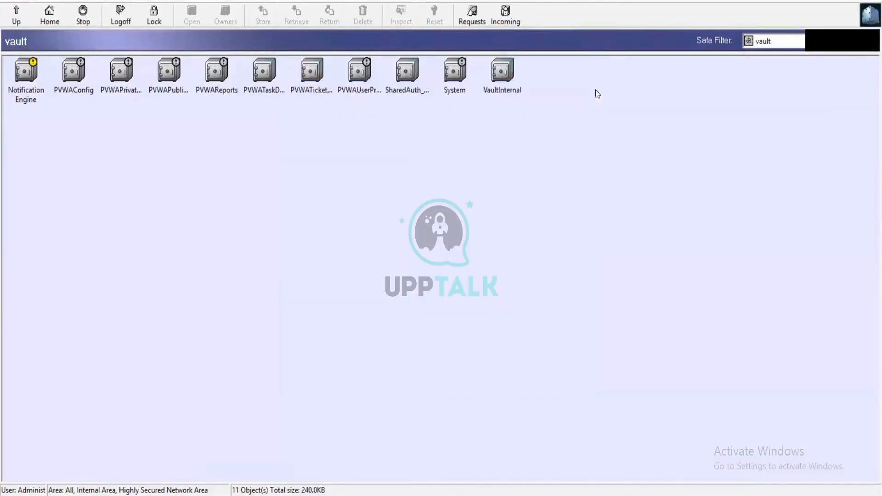
{"action": "left_click", "coordinate": [117, 18]}
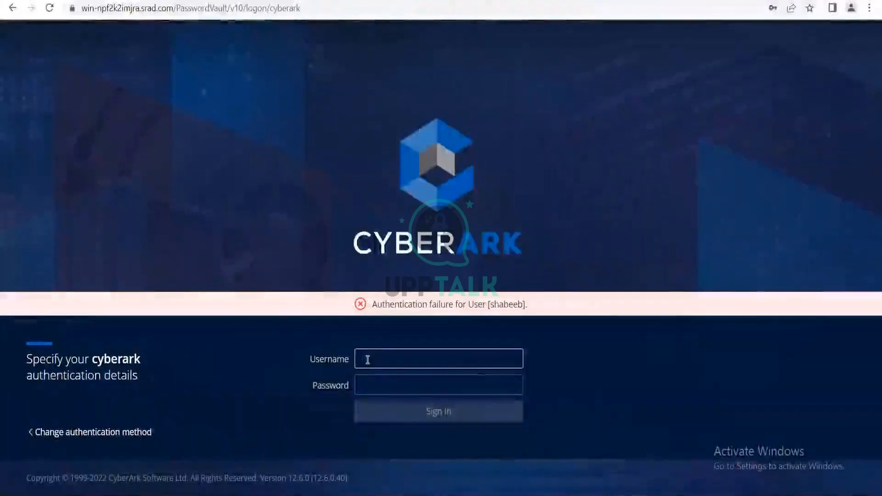
Sign in to PVWA with CyberArk authentication using the updated user's username and password
{"action": "left_click", "coordinate": [95, 429]}
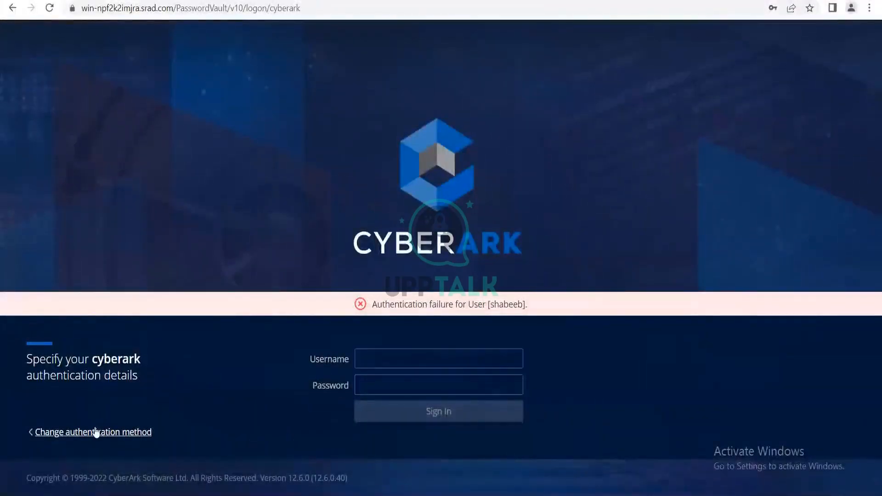
{"action": "left_click", "coordinate": [313, 392]}
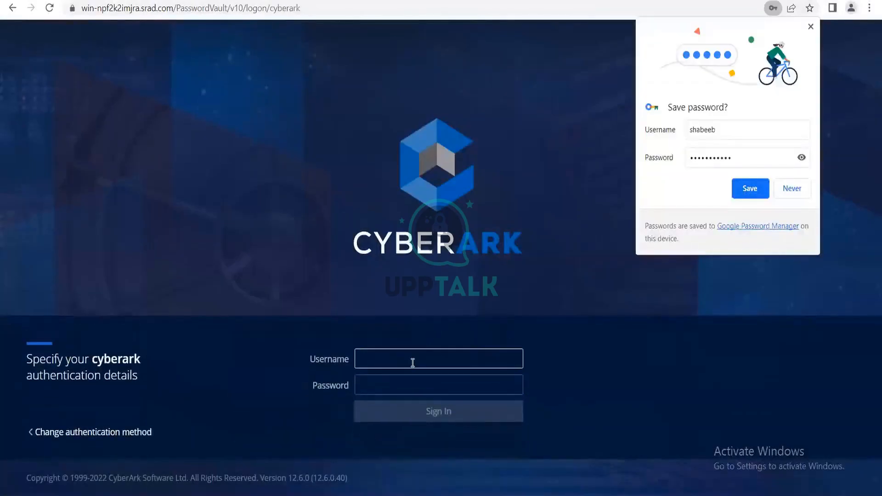
{"action": "type", "text": "shabeeb"}
{"action": "key", "text": "Tab"}
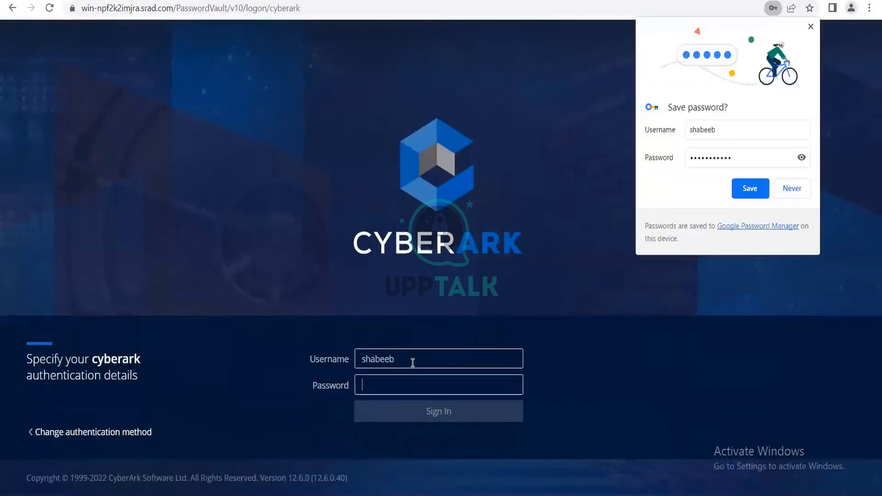
{"action": "type", "text": "********"}
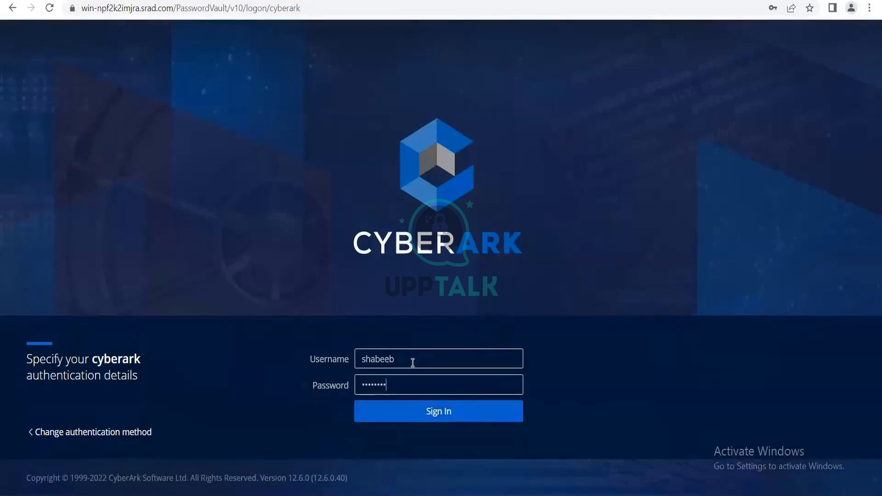
{"action": "type", "text": "***"}
{"action": "left_click", "coordinate": [417, 410]}
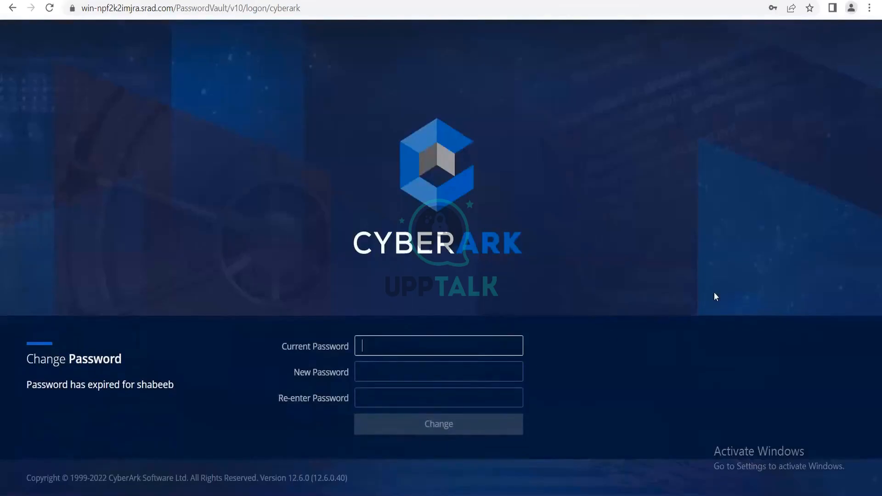
Replace the expired password with current, new and re-entered passwords, then enter the portal
{"action": "type", "text": "***********"}
{"action": "key", "text": "Tab"}
{"action": "type", "text": "*****"}
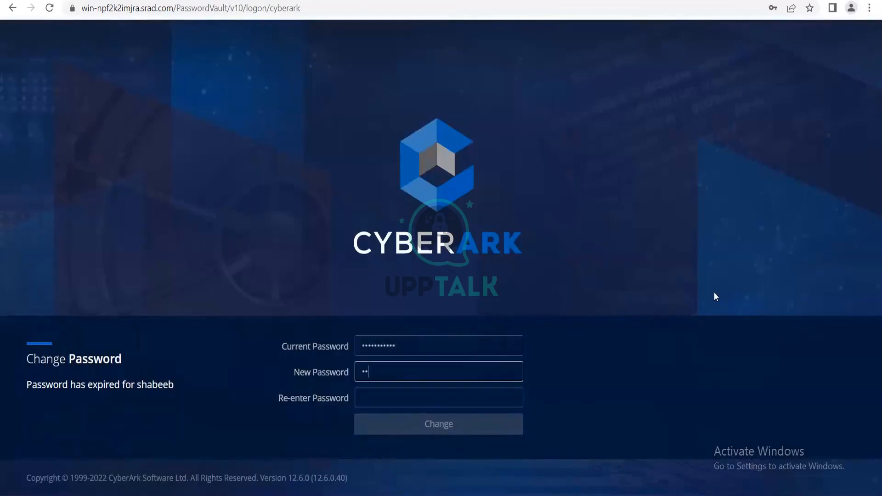
{"action": "type", "text": "****"}
{"action": "key", "text": "Tab"}
{"action": "type", "text": "*******"}
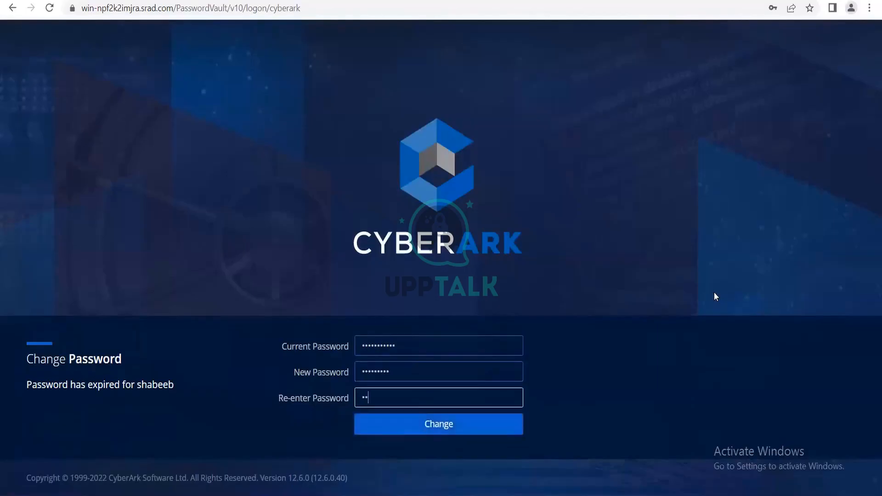
{"action": "type", "text": "**"}
{"action": "left_click", "coordinate": [469, 429]}
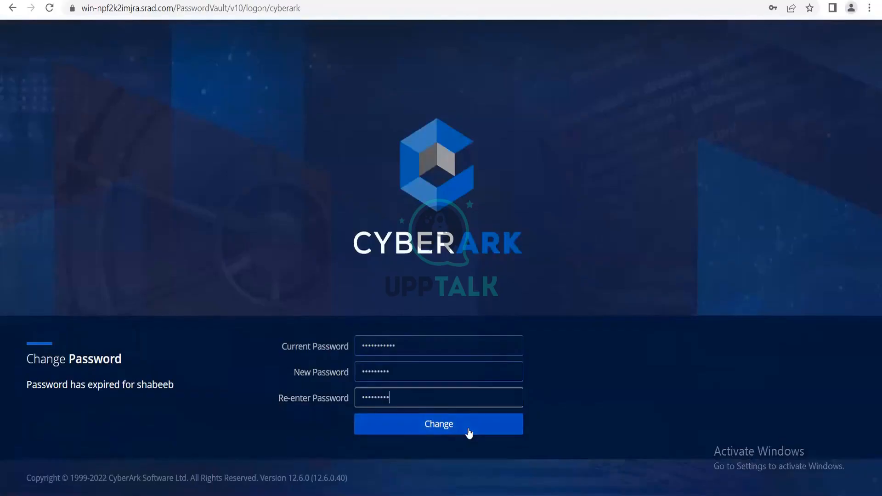
{"action": "left_click", "coordinate": [468, 431]}
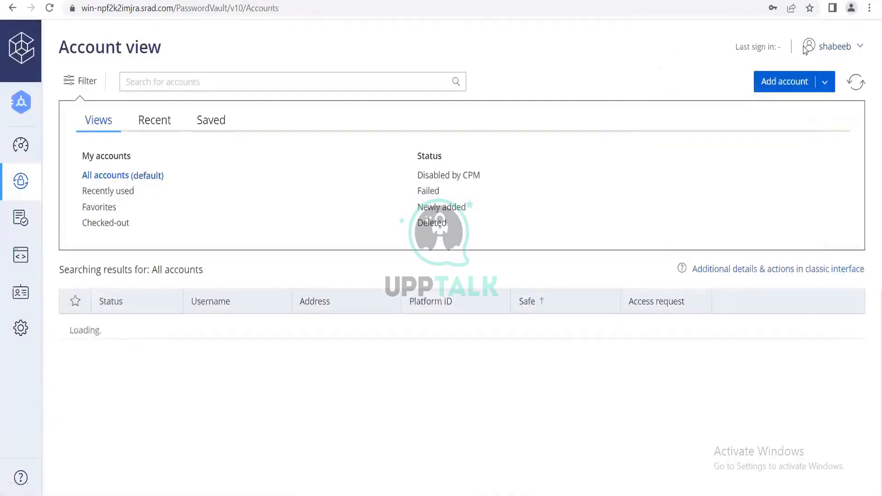
Dismiss Chrome's password-update prompt and launch the Add Account wizard from Account view
{"action": "left_click", "coordinate": [685, 190]}
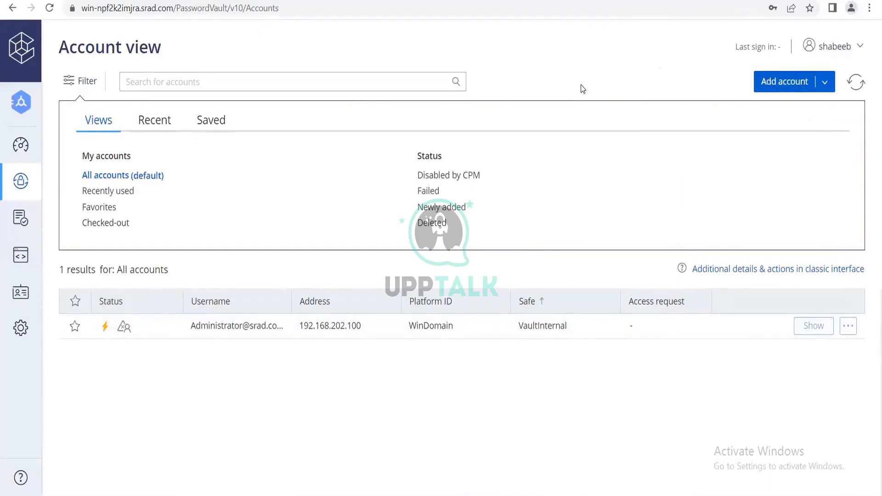
{"action": "left_click", "coordinate": [777, 88]}
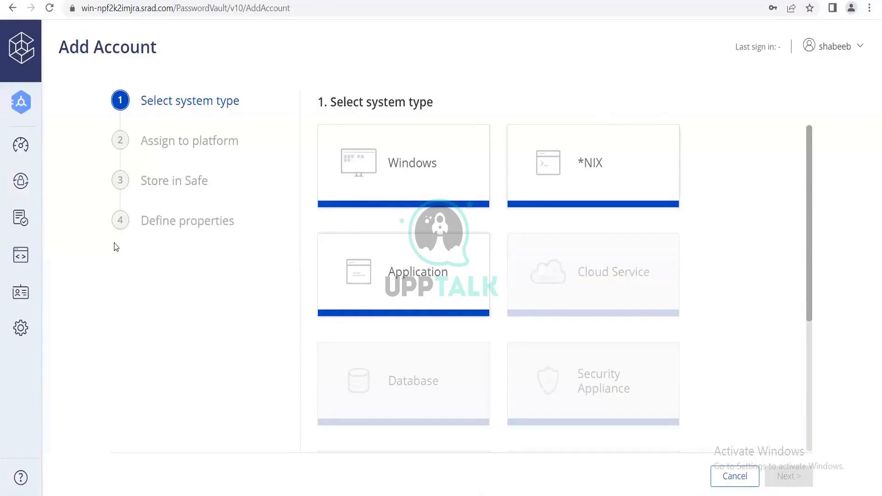
Go to Administration > Platform Management and expand the Windows (5) platform group
{"action": "left_click", "coordinate": [18, 148]}
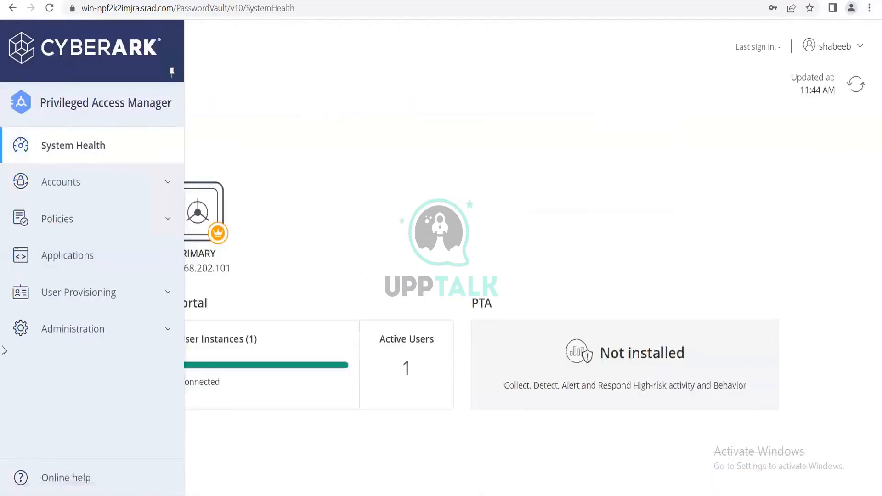
{"action": "left_click", "coordinate": [59, 303]}
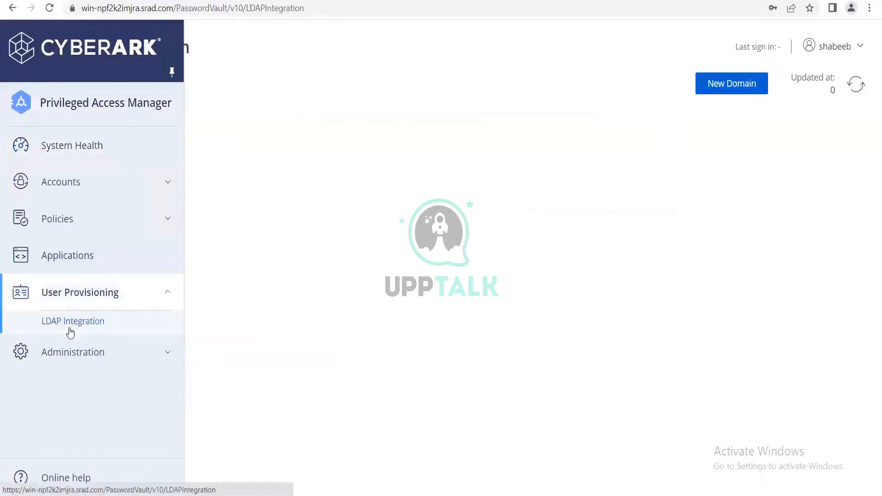
{"action": "left_click", "coordinate": [72, 364]}
{"action": "left_click", "coordinate": [95, 406]}
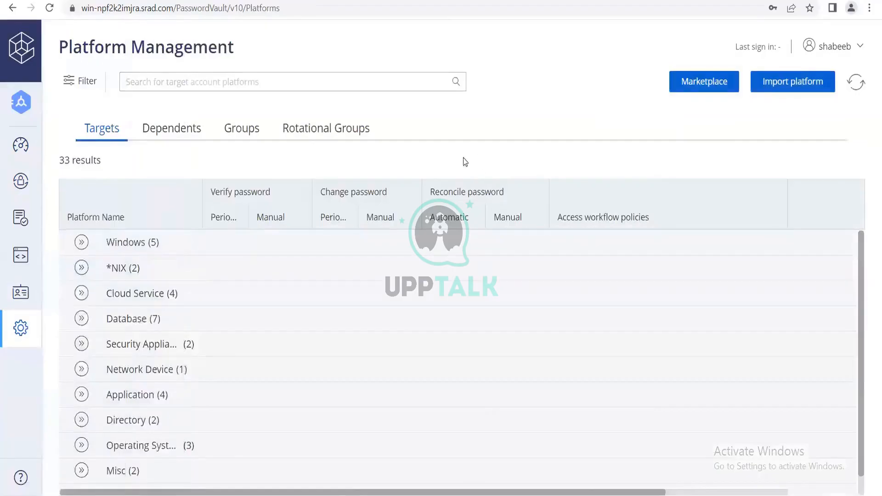
{"action": "left_click", "coordinate": [139, 251]}
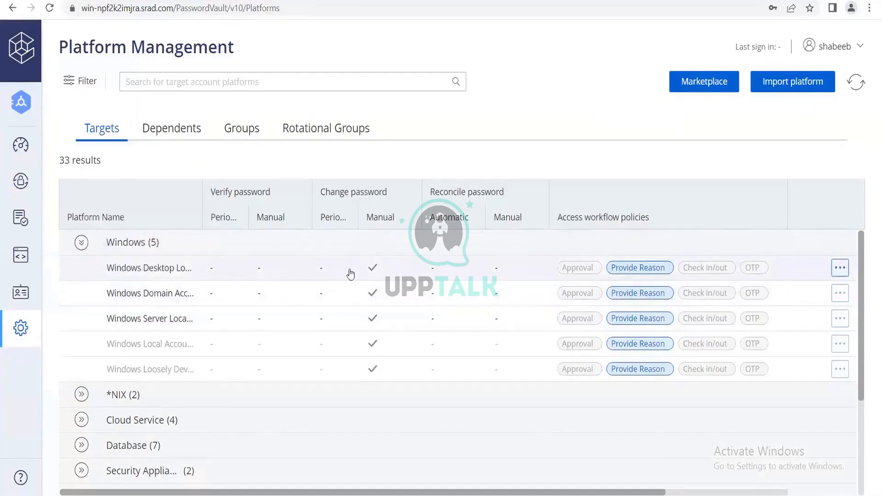
Choose Duplicate from the Windows Desktop Local Accounts row's actions menu
{"action": "left_click", "coordinate": [835, 266]}
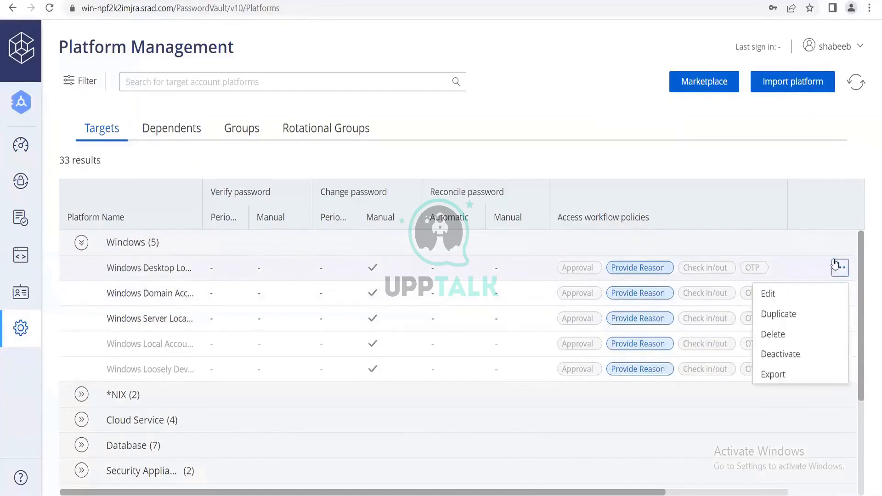
{"action": "left_click", "coordinate": [781, 314]}
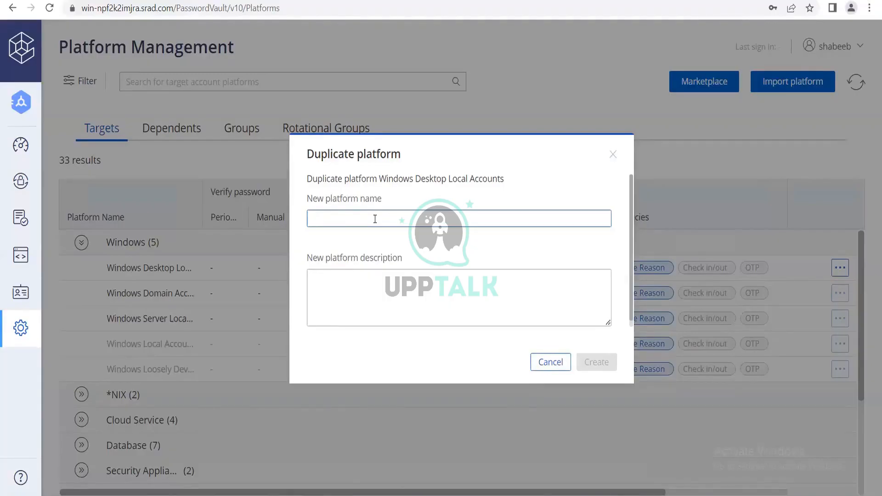
Edit the new platform name into win_t_la_30 and submit it, which returns 'General error occurred'
{"action": "type", "text": "windows"}
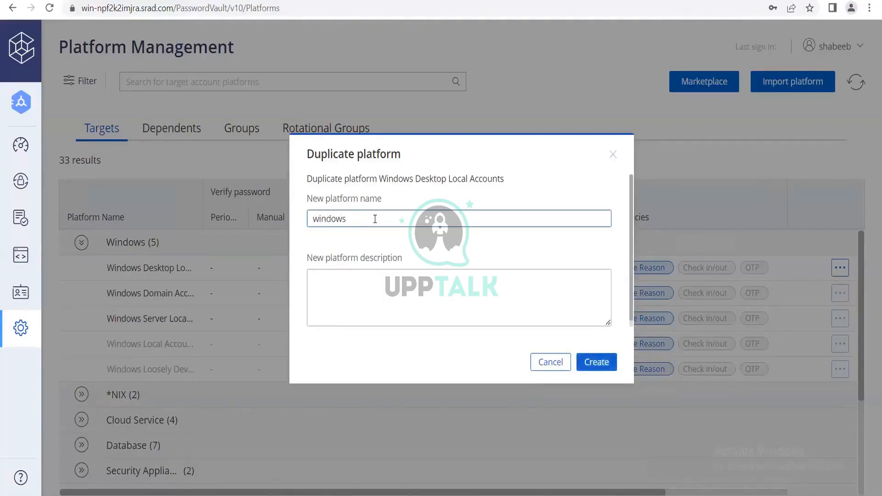
{"action": "type", "text": "_test"}
{"action": "key", "text": "BackSpace"}
{"action": "key", "text": "BackSpace"}
{"action": "key", "text": "BackSpace"}
{"action": "key", "text": "BackSpace"}
{"action": "key", "text": "BackSpace"}
{"action": "key", "text": "BackSpace"}
{"action": "key", "text": "BackSpace"}
{"action": "type", "text": "_90"}
{"action": "key", "text": "BackSpace"}
{"action": "key", "text": "BackSpace"}
{"action": "type", "text": "30"}
{"action": "key", "text": "Left"}
{"action": "key", "text": "Left"}
{"action": "type", "text": "la_"}
{"action": "left_click", "coordinate": [592, 367]}
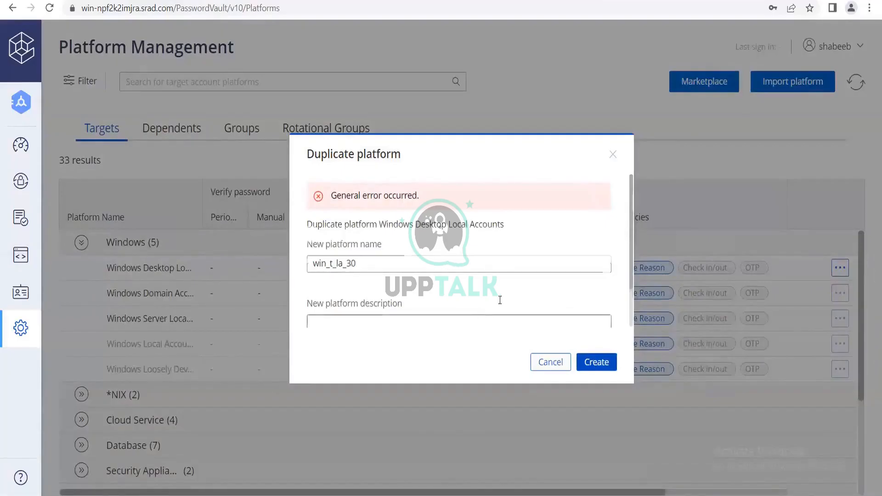
Cut t_la out of the platform name and retry creating the duplicate
{"action": "scroll", "coordinate": [500, 300], "scroll_direction": "down", "scroll_amount": 2}
{"action": "scroll", "coordinate": [500, 300], "scroll_direction": "up", "scroll_amount": 2}
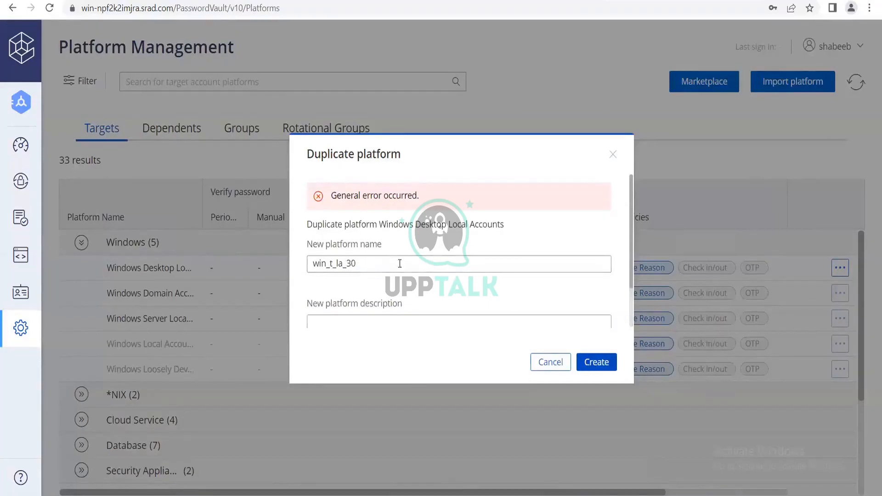
{"action": "left_click_drag", "start_coordinate": [312, 264], "coordinate": [387, 279]}
{"action": "left_click", "coordinate": [387, 280]}
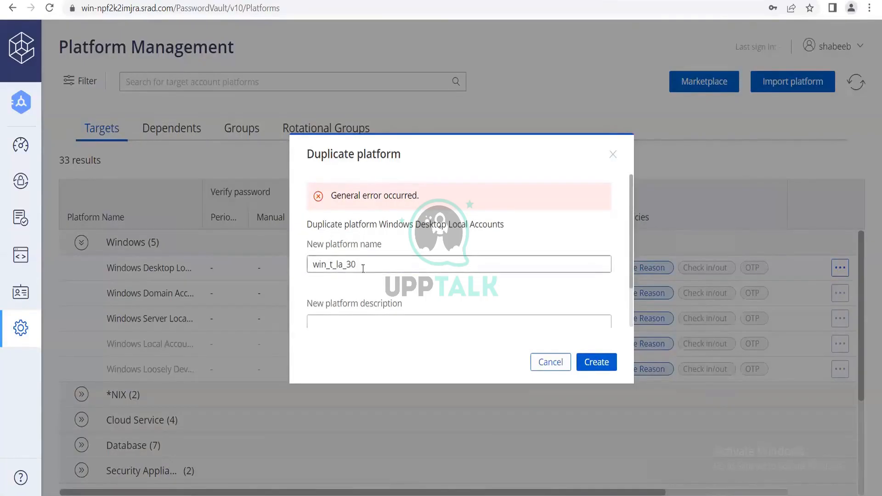
{"action": "left_click_drag", "start_coordinate": [345, 266], "coordinate": [331, 268]}
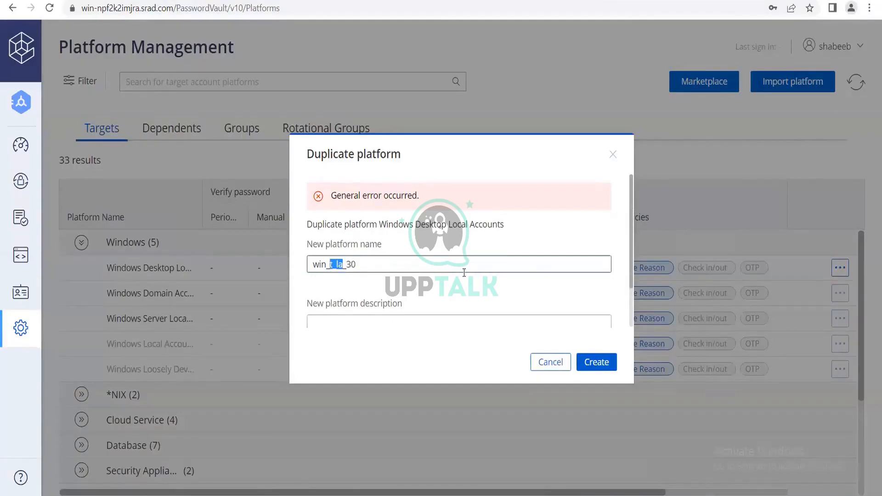
{"action": "key", "text": "BackSpace"}
{"action": "key", "text": "BackSpace"}
{"action": "left_click", "coordinate": [610, 365]}
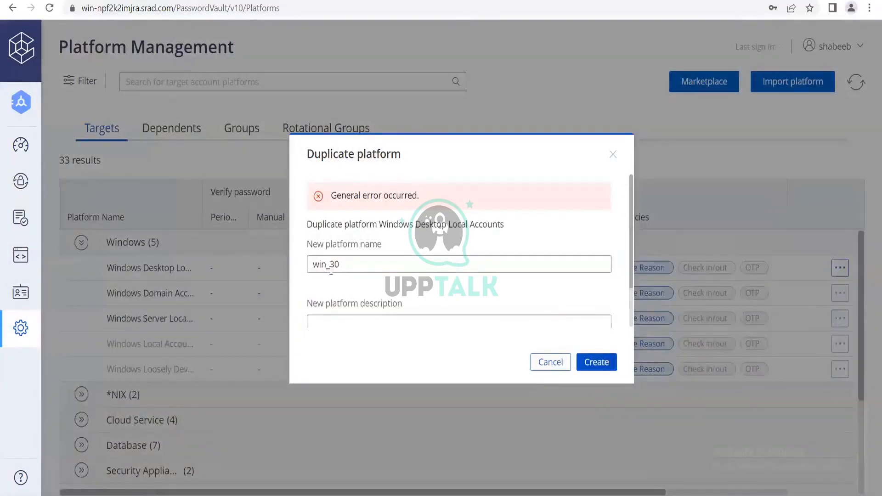
Trim the name down to win30, retry Create, and close the errored Duplicate platform dialog
{"action": "left_click", "coordinate": [331, 272]}
{"action": "key", "text": "BackSpace"}
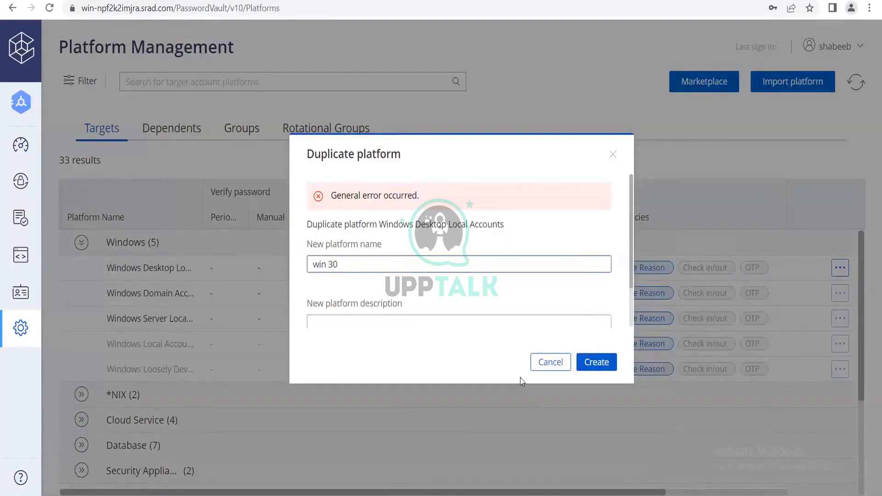
{"action": "left_click", "coordinate": [598, 357]}
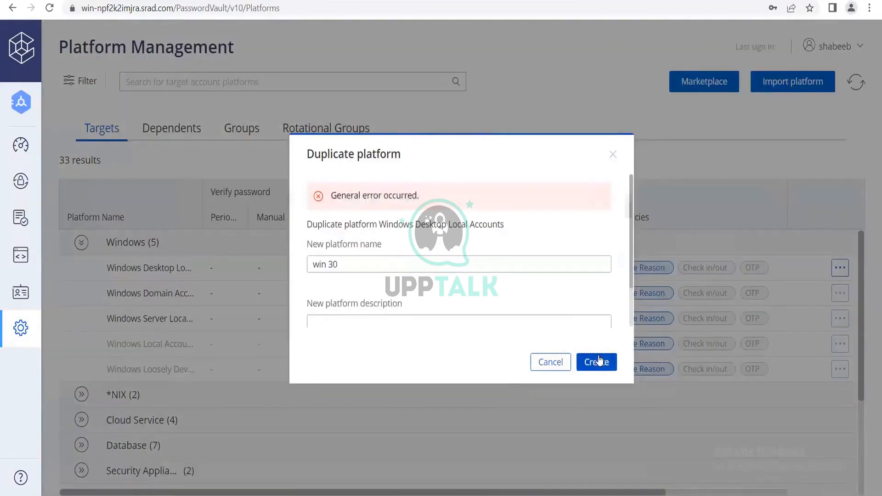
{"action": "left_click", "coordinate": [360, 262]}
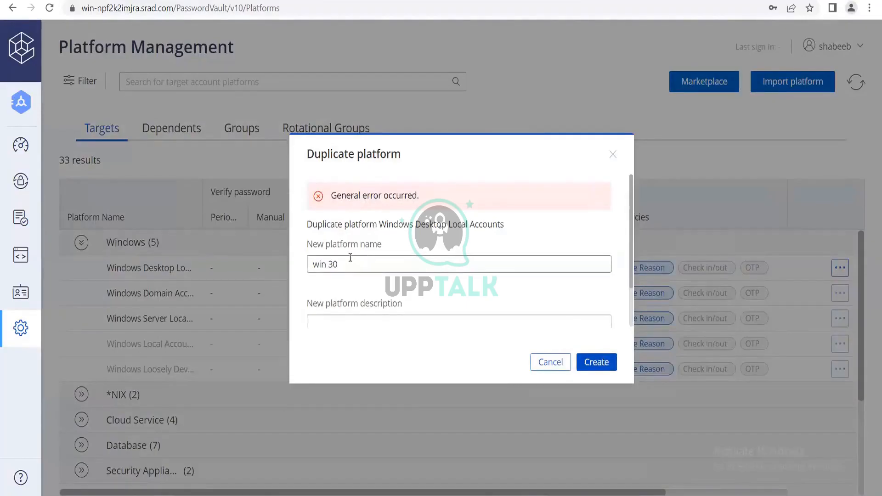
{"action": "left_click", "coordinate": [329, 264]}
{"action": "key", "text": "BackSpace"}
{"action": "left_click", "coordinate": [597, 362]}
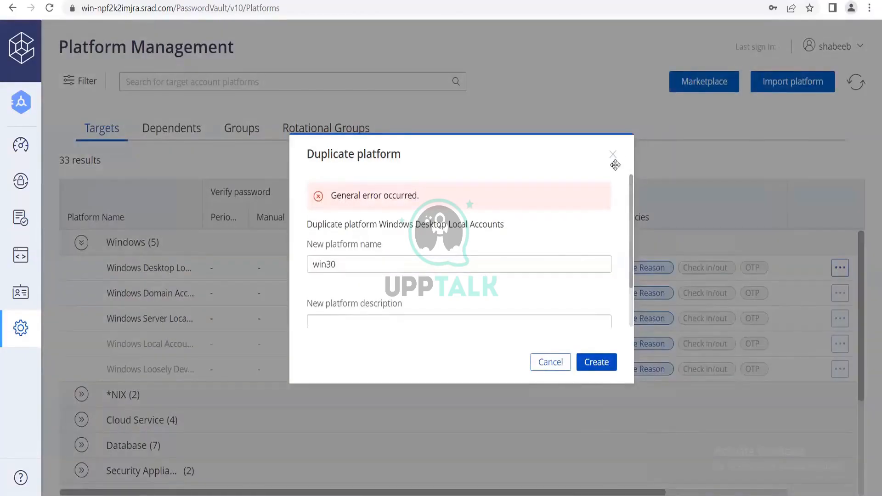
{"action": "left_click", "coordinate": [613, 157]}
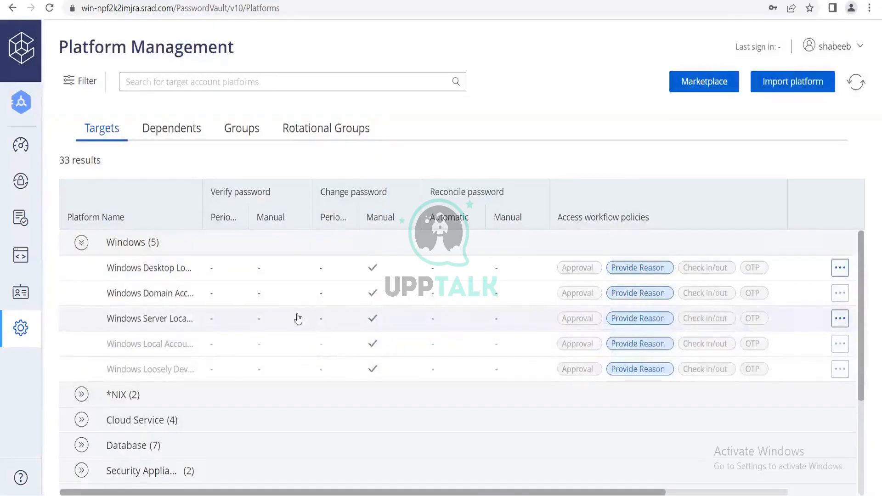
Expand the Windows (5) group and start duplicating Windows Desktop Local Accounts, with the empty name field focused
{"action": "left_click", "coordinate": [153, 246]}
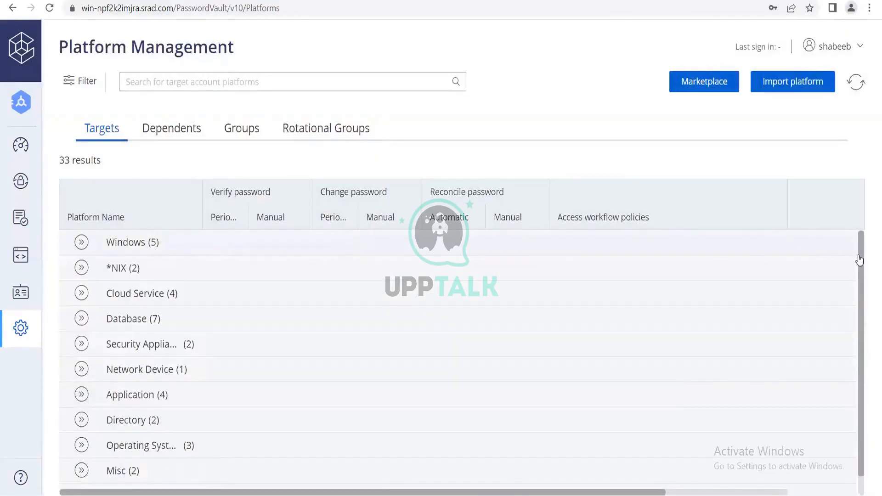
{"action": "right_click", "coordinate": [135, 242]}
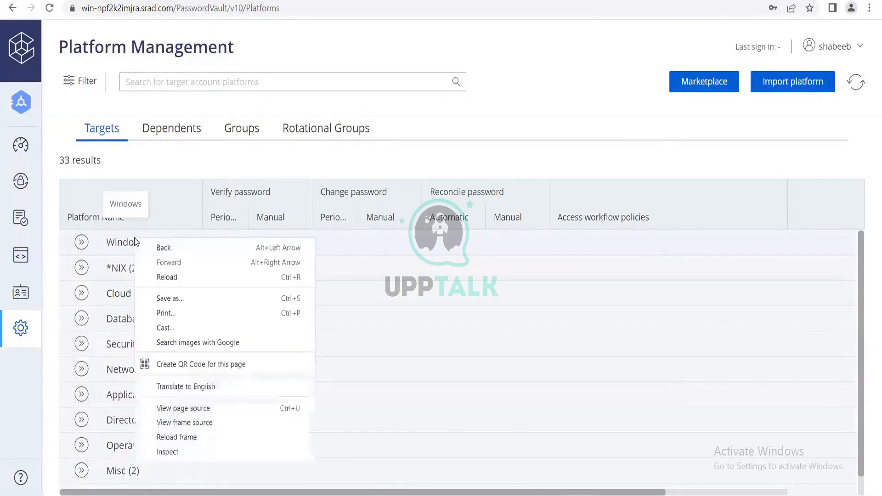
{"action": "key", "text": "Escape"}
{"action": "left_click", "coordinate": [83, 243]}
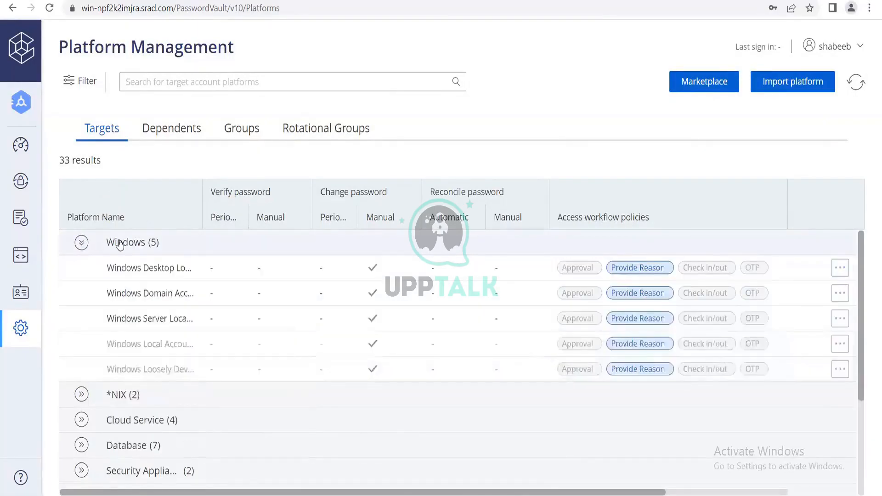
{"action": "left_click", "coordinate": [83, 244]}
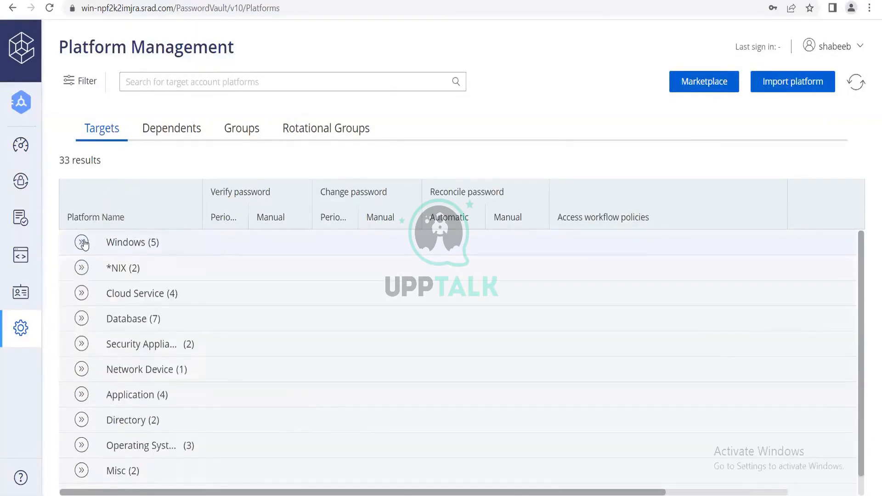
{"action": "left_click", "coordinate": [157, 242]}
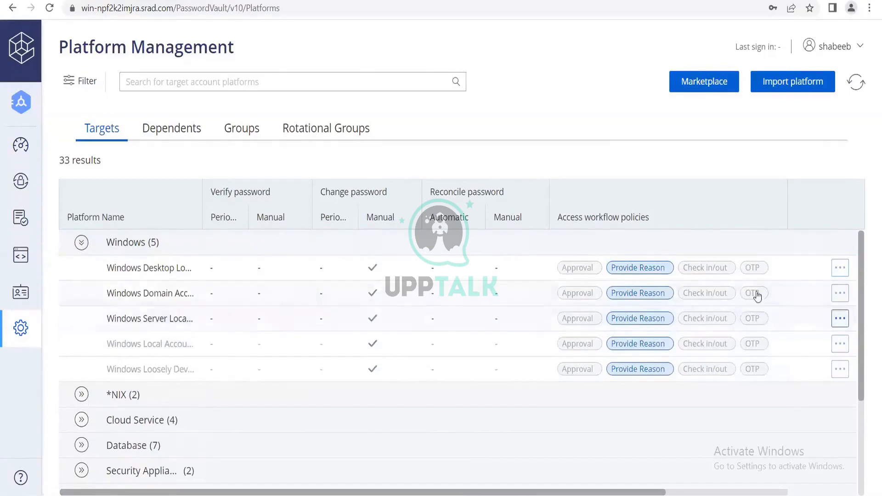
{"action": "left_click", "coordinate": [843, 273]}
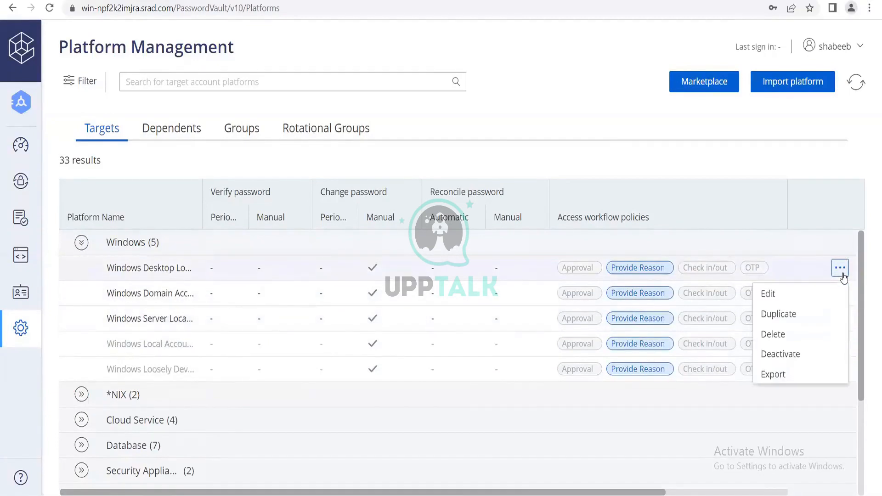
{"action": "left_click", "coordinate": [798, 312]}
{"action": "left_click", "coordinate": [403, 223]}
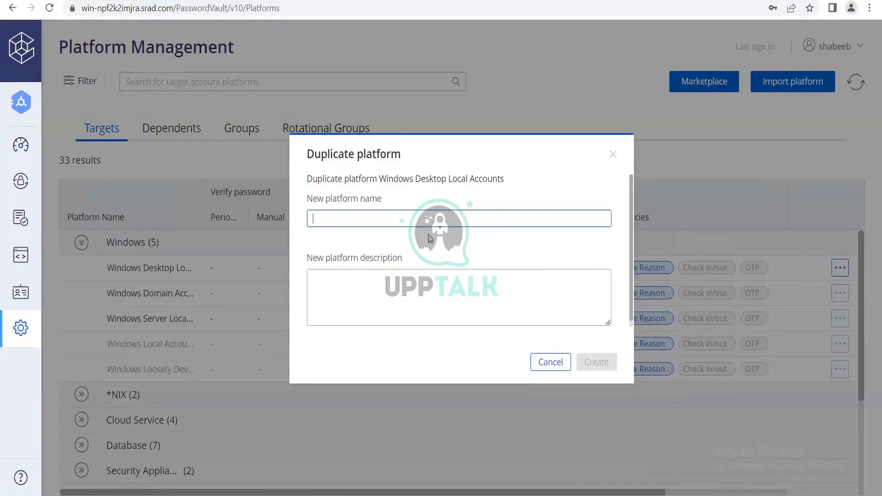
Rename the pasted LIN SSH 30 to WIN RDP 30, submit it, and close the error dialog
{"action": "type", "text": "LIN SSH 30"}
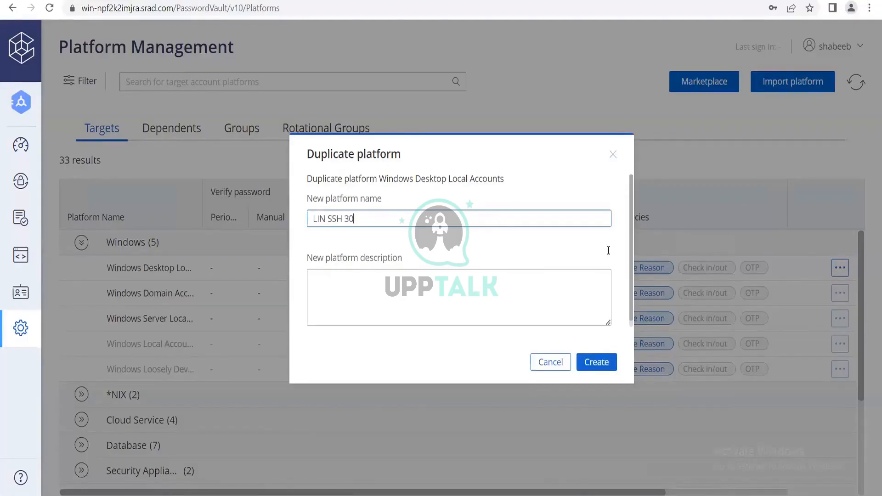
{"action": "left_click", "coordinate": [328, 219]}
{"action": "key", "text": "BackSpace"}
{"action": "key", "text": "BackSpace"}
{"action": "key", "text": "BackSpace"}
{"action": "key", "text": "BackSpace"}
{"action": "type", "text": "w"}
{"action": "key", "text": "BackSpace"}
{"action": "type", "text": "WIN"}
{"action": "left_click", "coordinate": [345, 216]}
{"action": "key", "text": "BackSpace"}
{"action": "key", "text": "BackSpace"}
{"action": "key", "text": "BackSpace"}
{"action": "type", "text": "RDP"}
{"action": "left_click", "coordinate": [600, 363]}
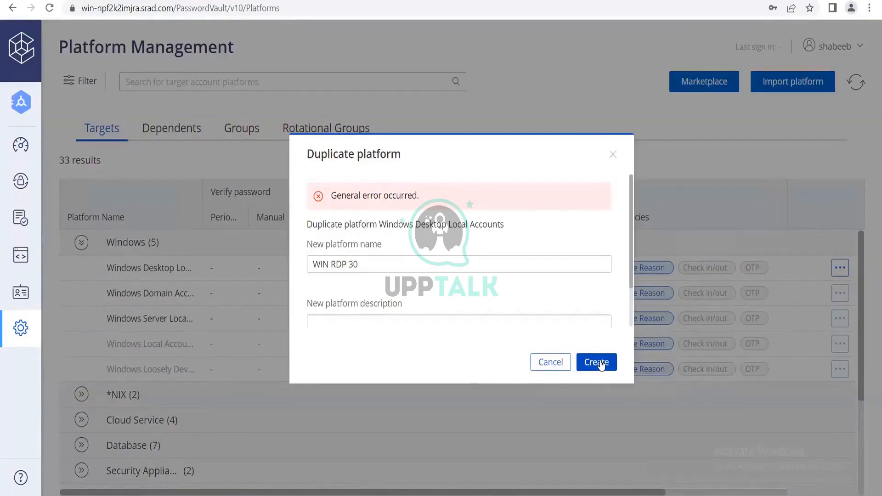
{"action": "left_click", "coordinate": [617, 156]}
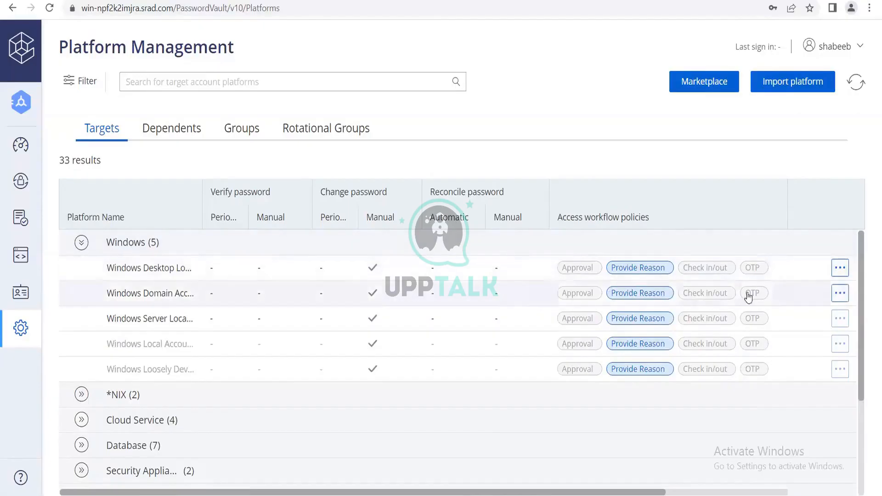
{"action": "left_click", "coordinate": [840, 293]}
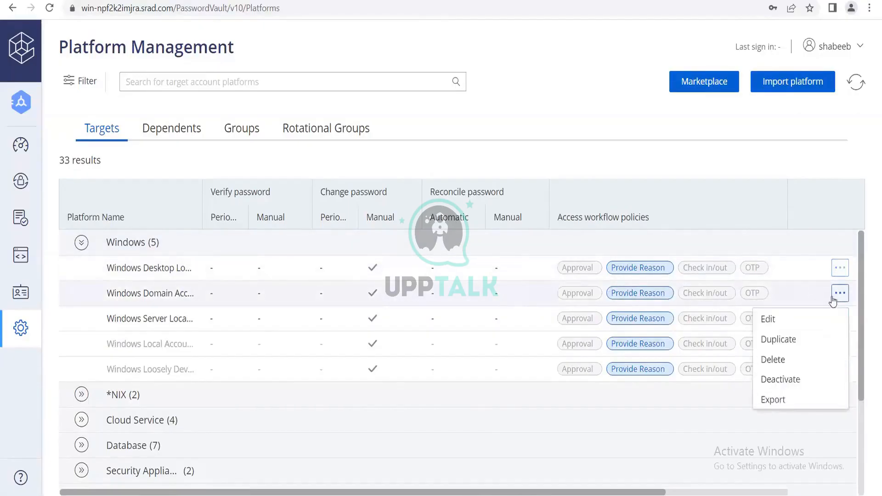
{"action": "left_click", "coordinate": [782, 340]}
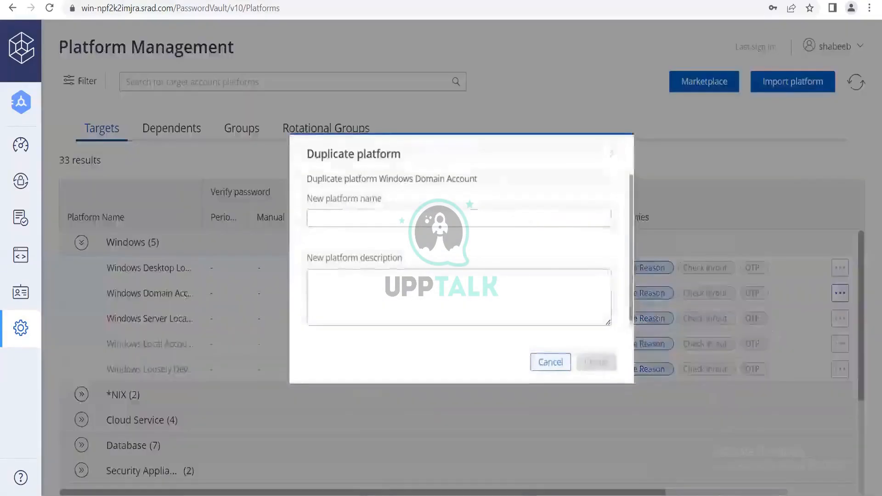
{"action": "left_click", "coordinate": [442, 222]}
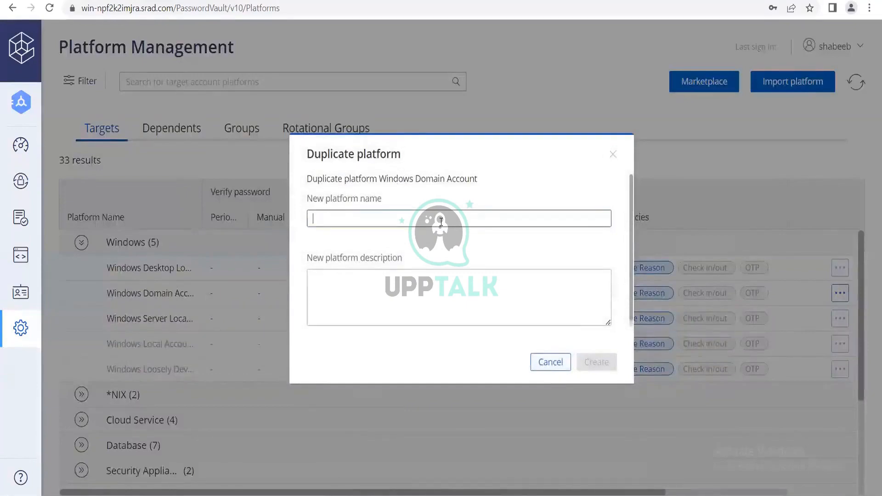
{"action": "type", "text": "WIN RD"}
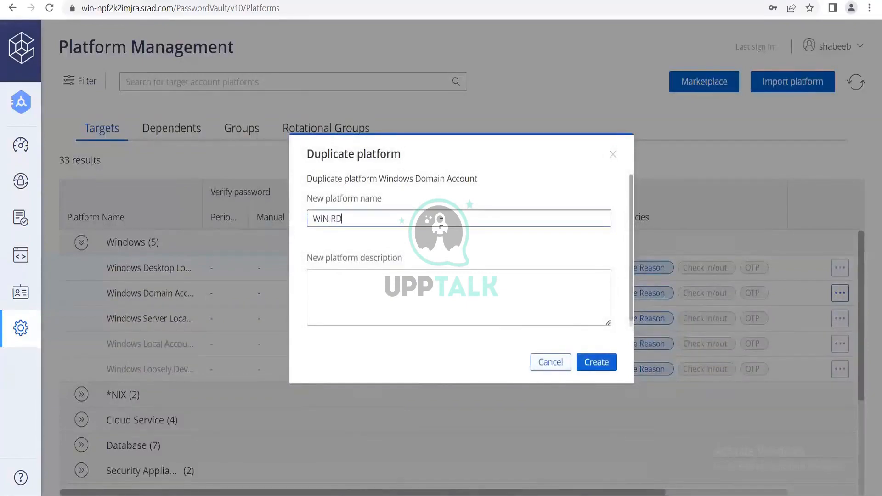
{"action": "type", "text": "P 30"}
{"action": "left_click", "coordinate": [604, 368]}
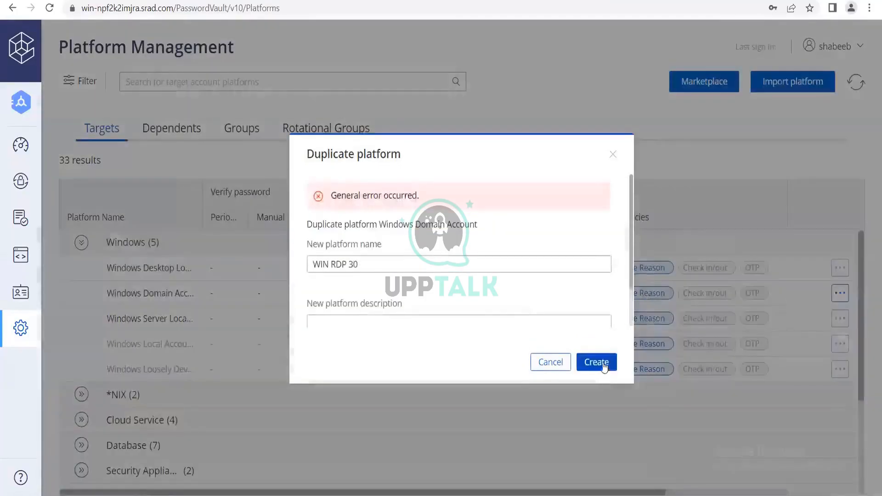
{"action": "left_click", "coordinate": [560, 368]}
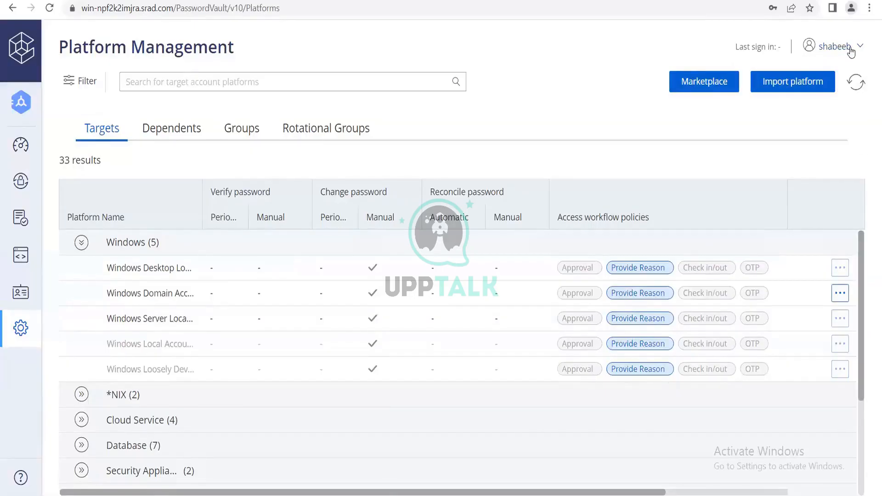
{"action": "left_click", "coordinate": [840, 318]}
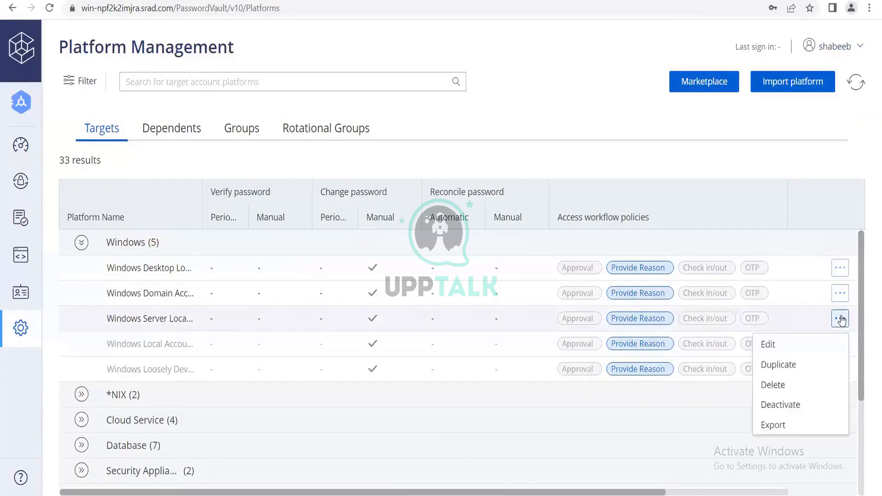
{"action": "left_click", "coordinate": [774, 366]}
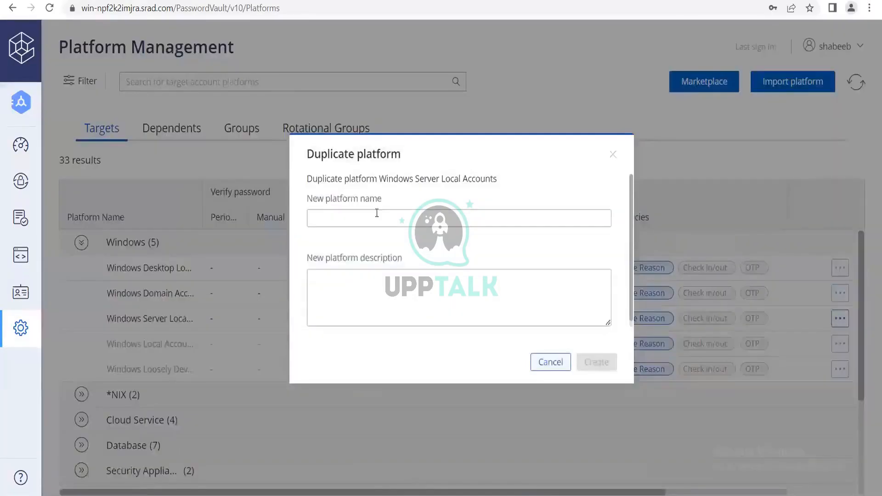
{"action": "left_click", "coordinate": [377, 212]}
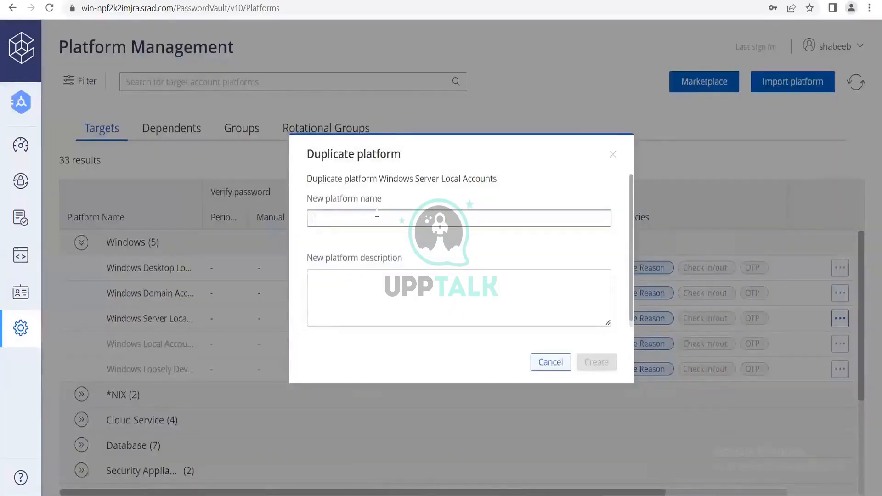
{"action": "type", "text": "WIN RDP 30"}
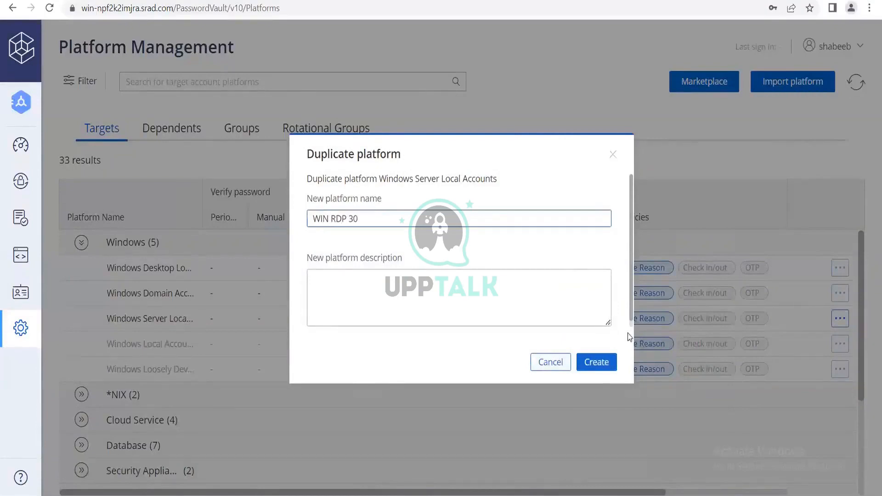
{"action": "left_click", "coordinate": [583, 363]}
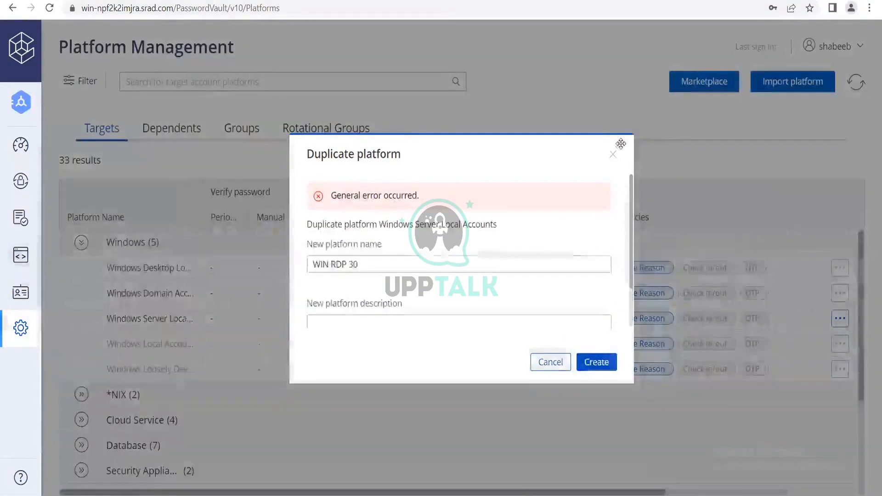
{"action": "left_click", "coordinate": [614, 155]}
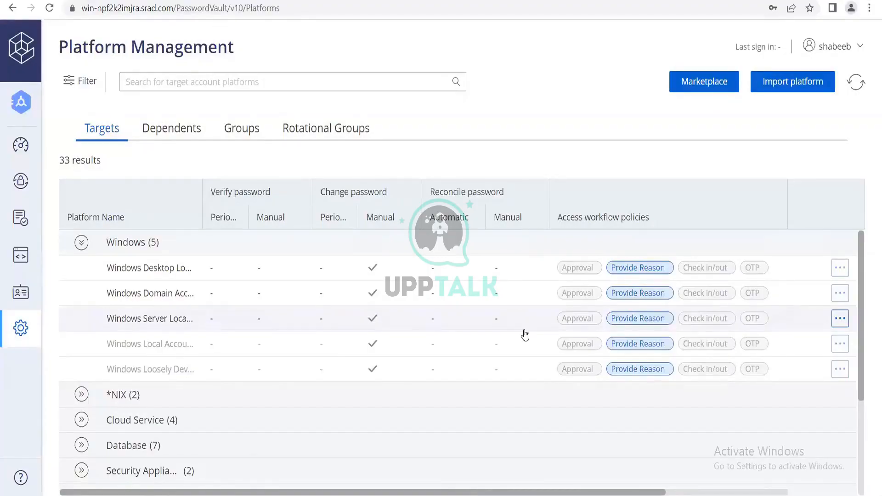
Expand *NIX and duplicate Unix via SSH Keys under the name LIN SSH 30
{"action": "left_click", "coordinate": [131, 401]}
{"action": "scroll", "coordinate": [743, 391], "scroll_direction": "down", "scroll_amount": 1}
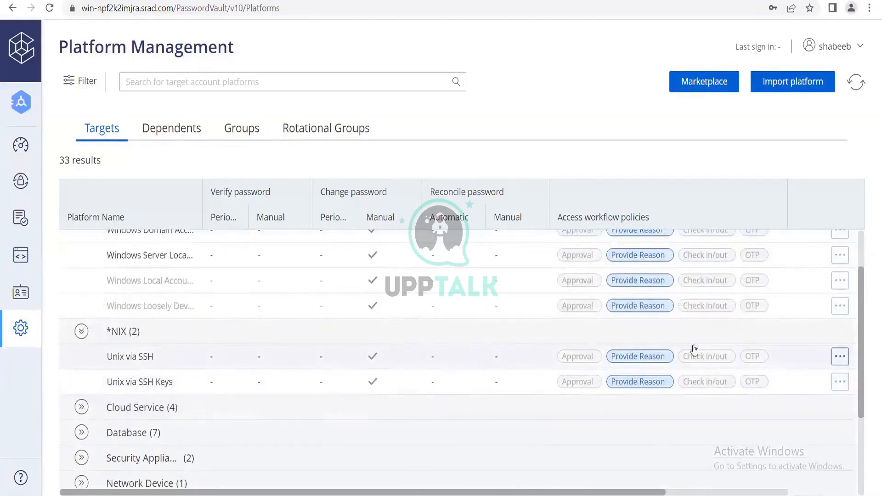
{"action": "left_click", "coordinate": [840, 357]}
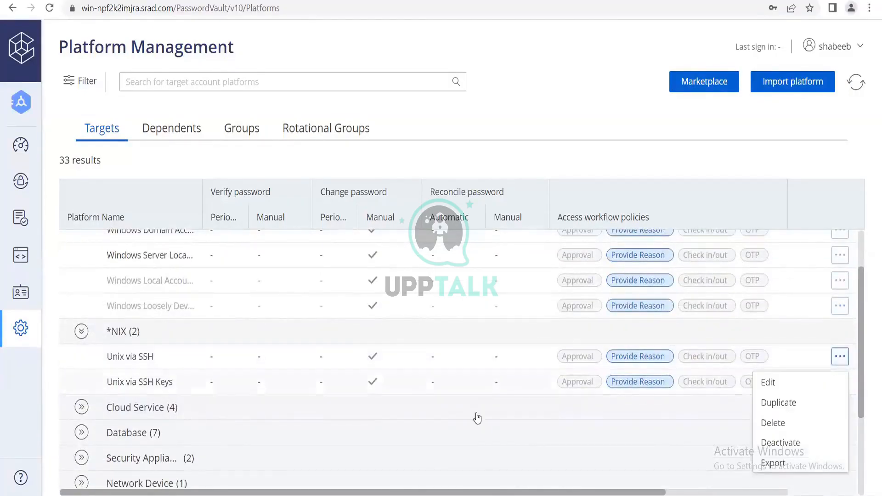
{"action": "left_click", "coordinate": [302, 380]}
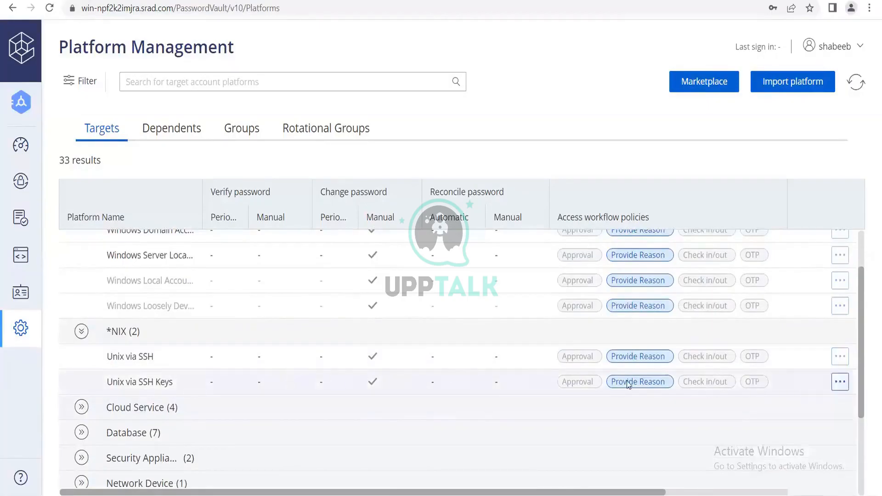
{"action": "left_click", "coordinate": [840, 382]}
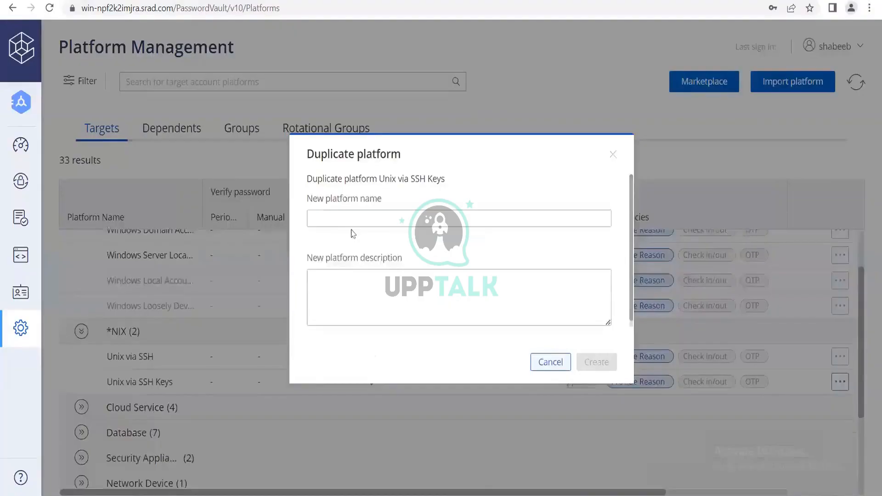
{"action": "left_click", "coordinate": [352, 227]}
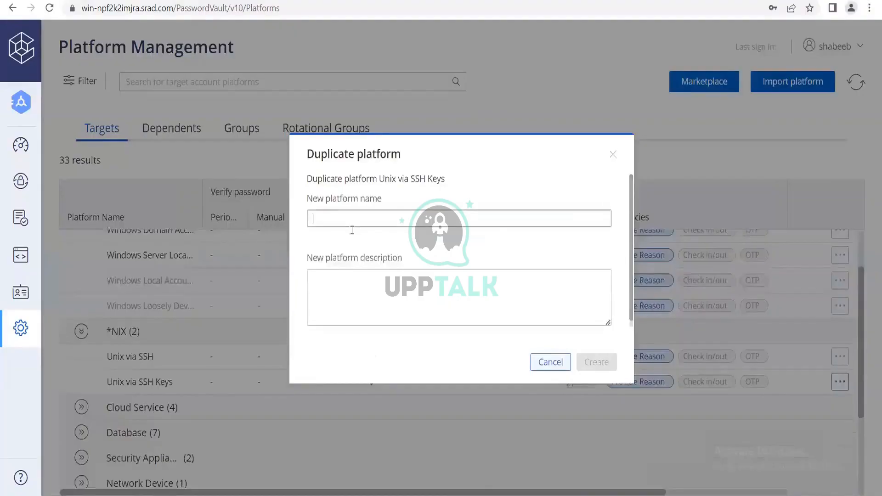
{"action": "type", "text": "LIN"}
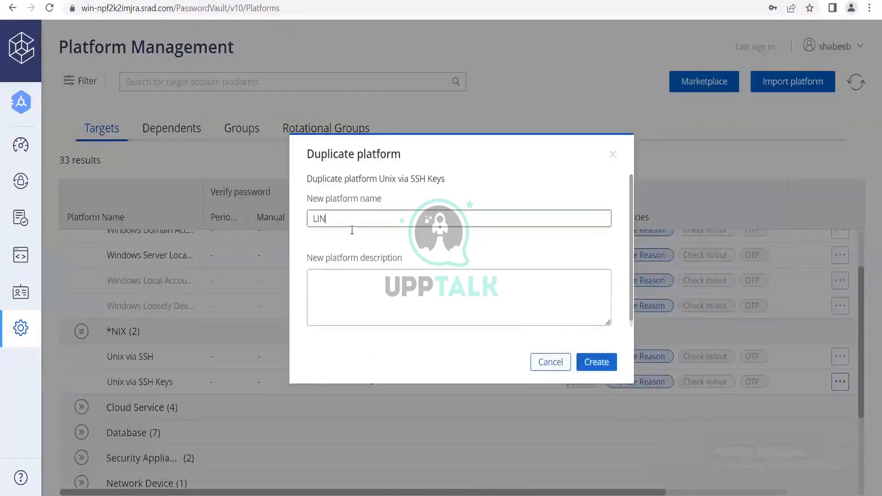
{"action": "type", "text": " SSH 30"}
{"action": "left_click", "coordinate": [608, 366]}
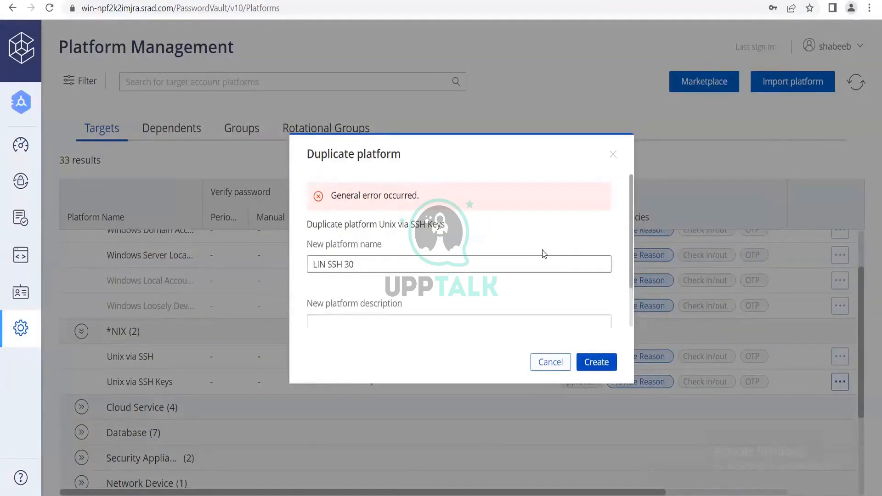
Add the description 'test', retry Create twice, and close the errored dialog
{"action": "scroll", "coordinate": [542, 250], "scroll_direction": "down", "scroll_amount": 1}
{"action": "left_click", "coordinate": [491, 307]}
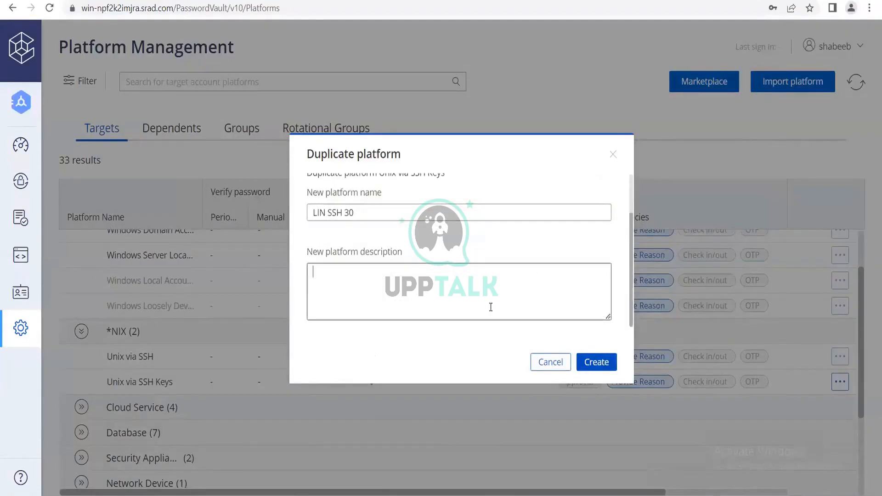
{"action": "type", "text": "test"}
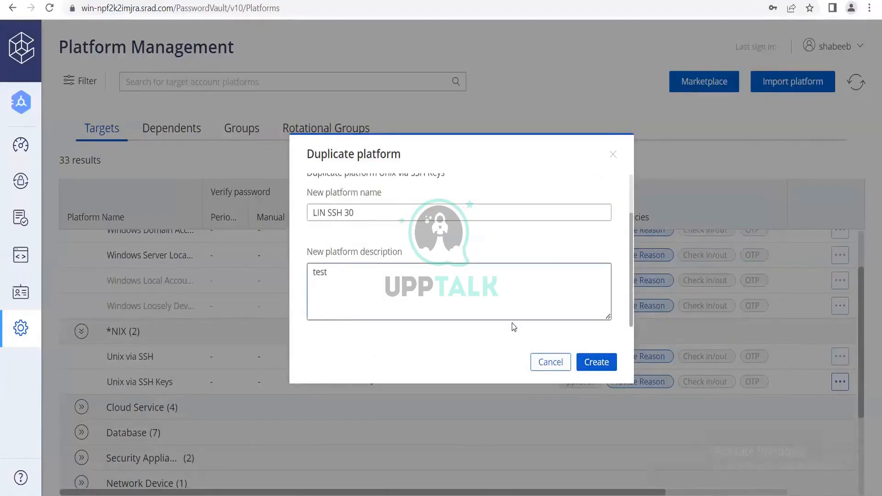
{"action": "left_click", "coordinate": [613, 367]}
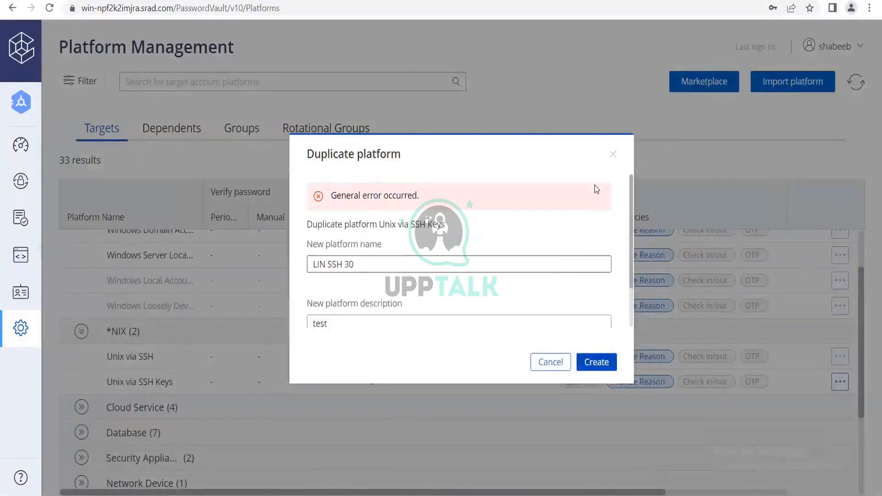
{"action": "left_click", "coordinate": [600, 366]}
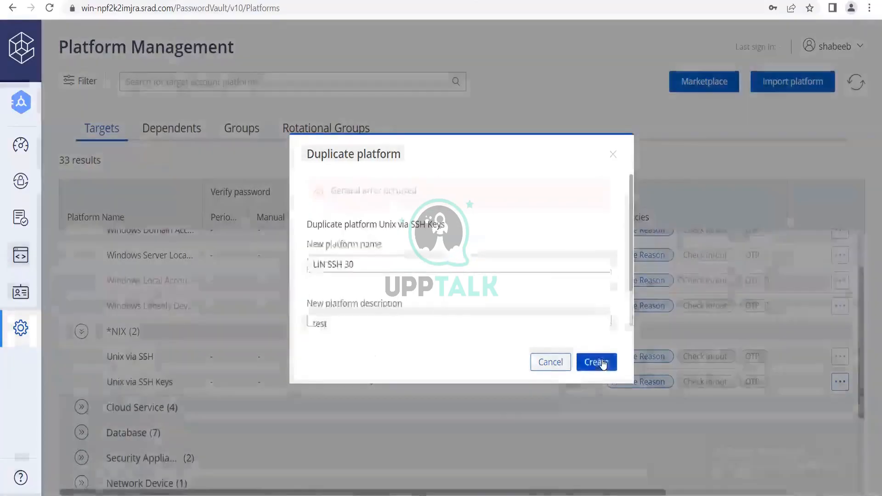
{"action": "left_click", "coordinate": [614, 155]}
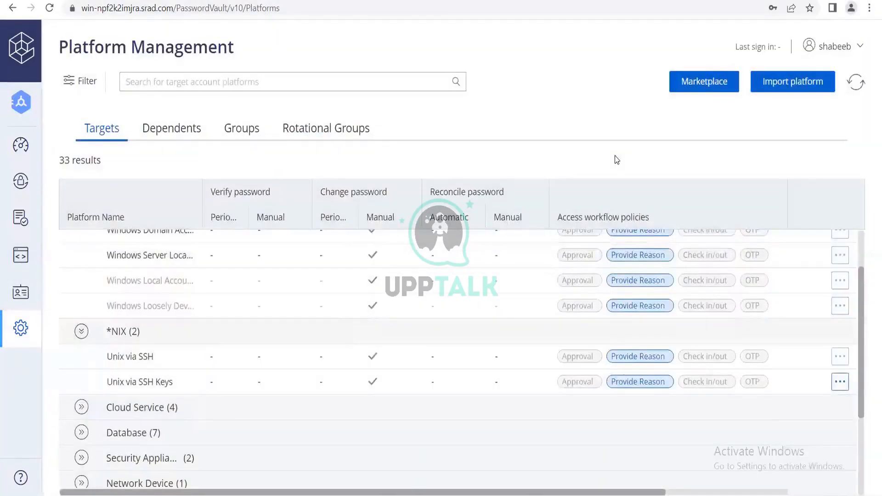
Sign out, reopen the Password Vault, and sign in as administrator with CyberArk authentication
{"action": "left_click", "coordinate": [860, 49]}
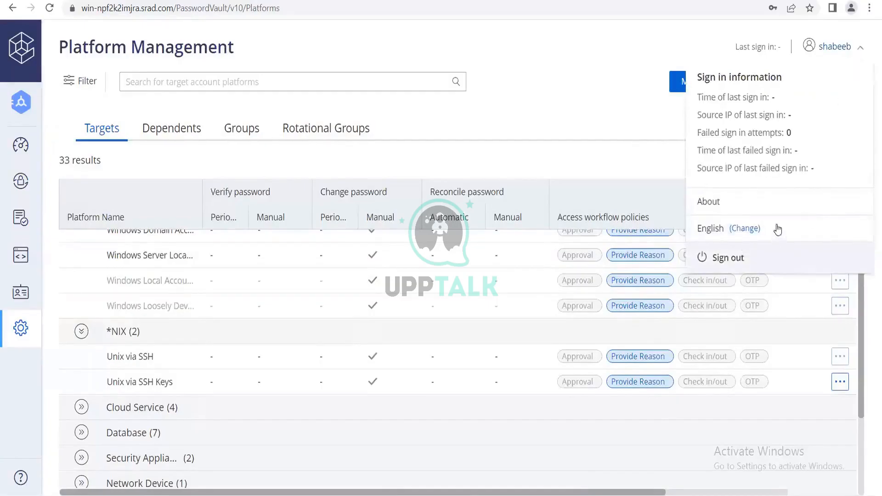
{"action": "left_click", "coordinate": [764, 258]}
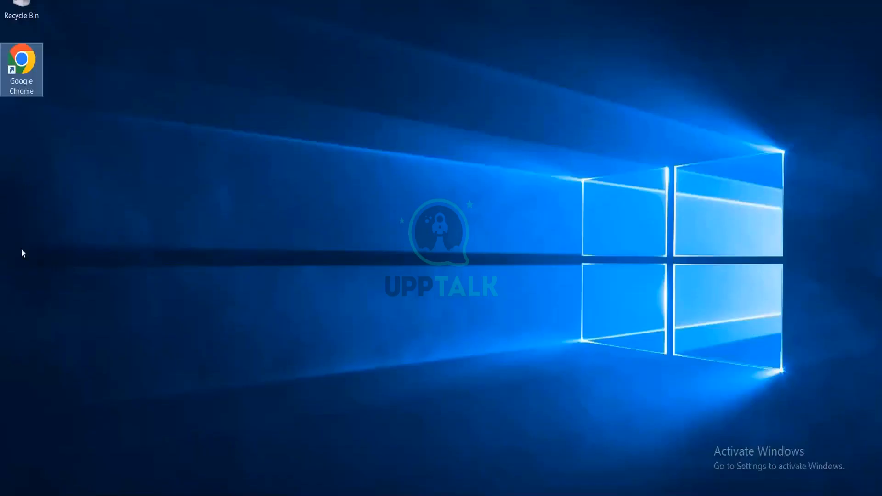
{"action": "double_click", "coordinate": [16, 87]}
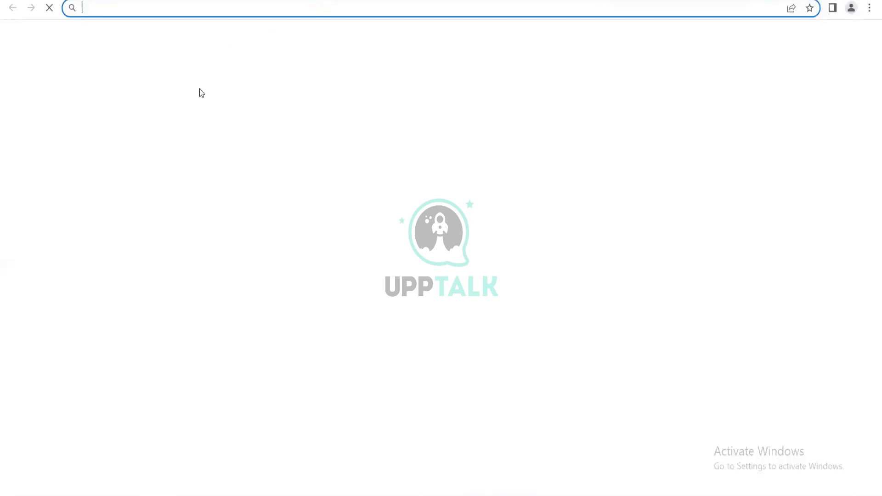
{"action": "left_click", "coordinate": [392, 283]}
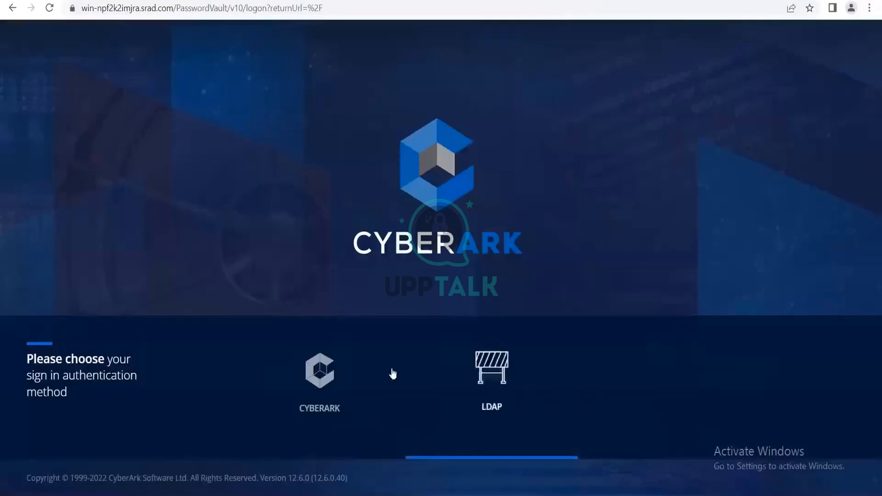
{"action": "left_click", "coordinate": [319, 370]}
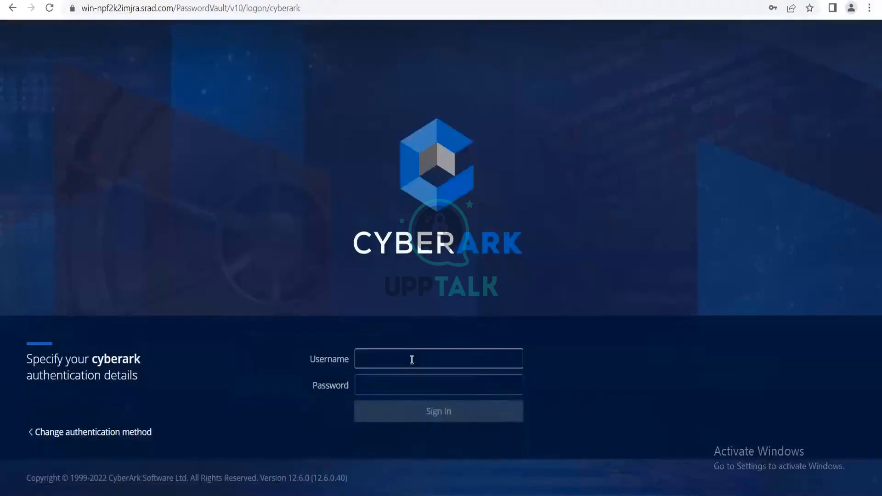
{"action": "type", "text": "administrator"}
{"action": "key", "text": "Tab"}
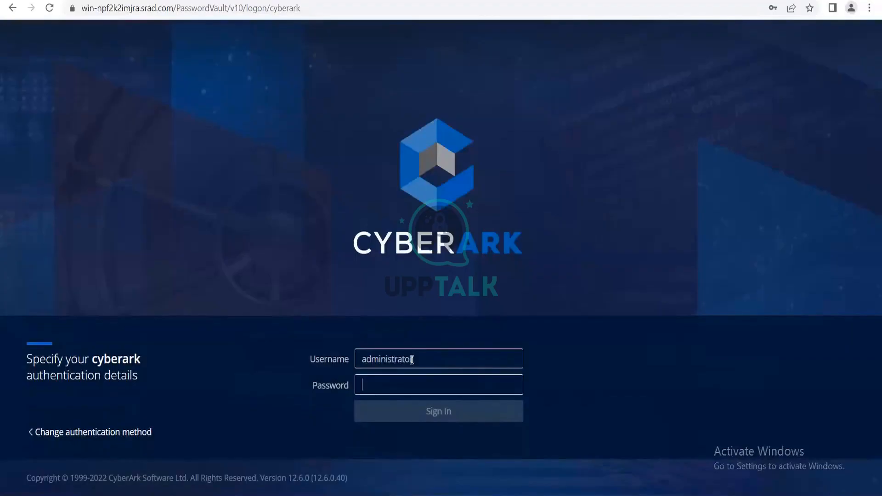
{"action": "type", "text": "**********"}
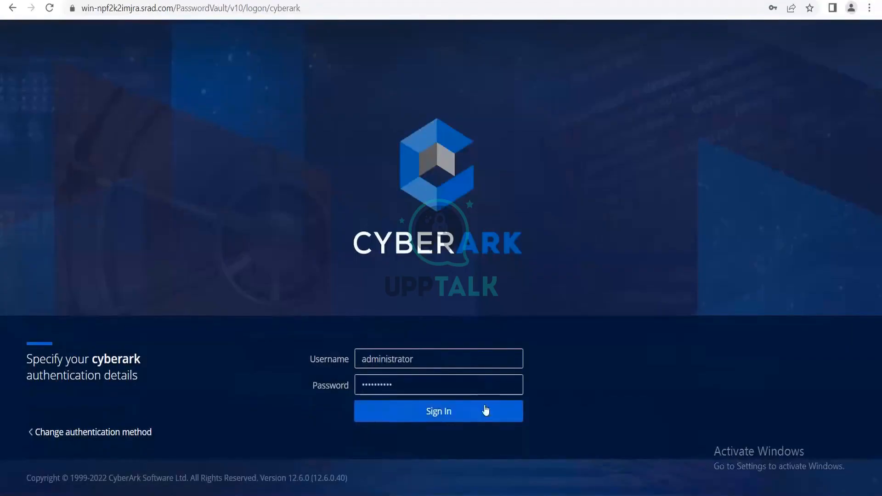
{"action": "left_click", "coordinate": [497, 415]}
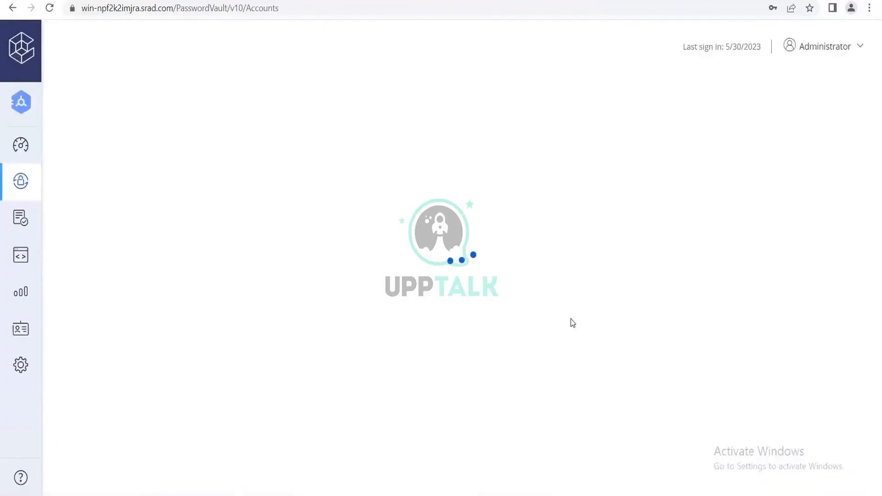
From Administration > Platform Management, duplicate Windows Desktop Local Accounts as WIN RDP 30, then close the error
{"action": "left_click", "coordinate": [21, 364]}
{"action": "left_click", "coordinate": [56, 418]}
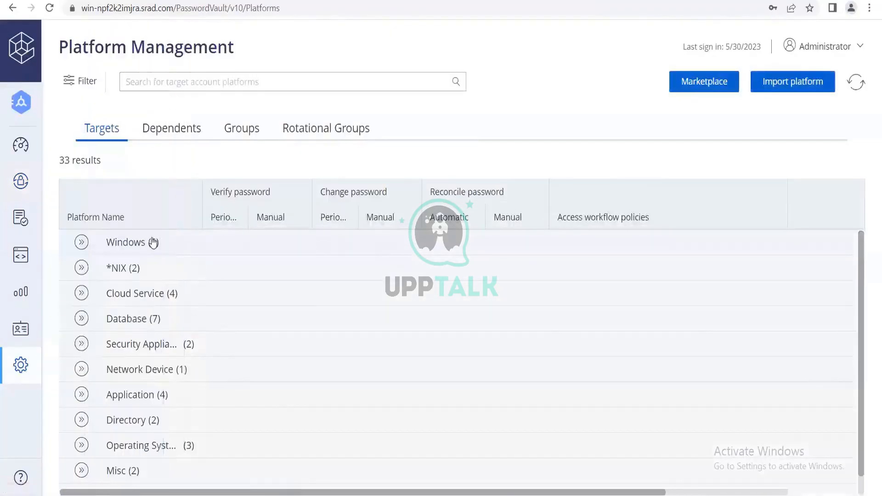
{"action": "left_click", "coordinate": [153, 242]}
{"action": "left_click", "coordinate": [840, 271]}
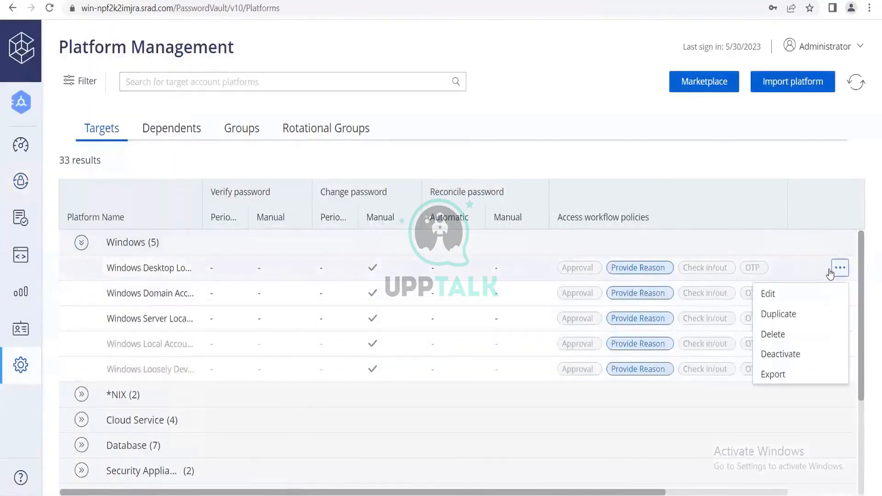
{"action": "left_click", "coordinate": [778, 314]}
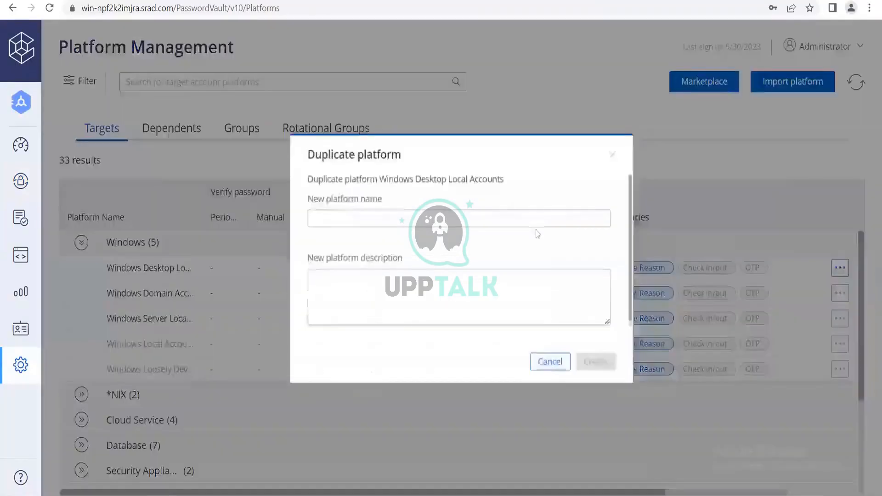
{"action": "left_click", "coordinate": [426, 216]}
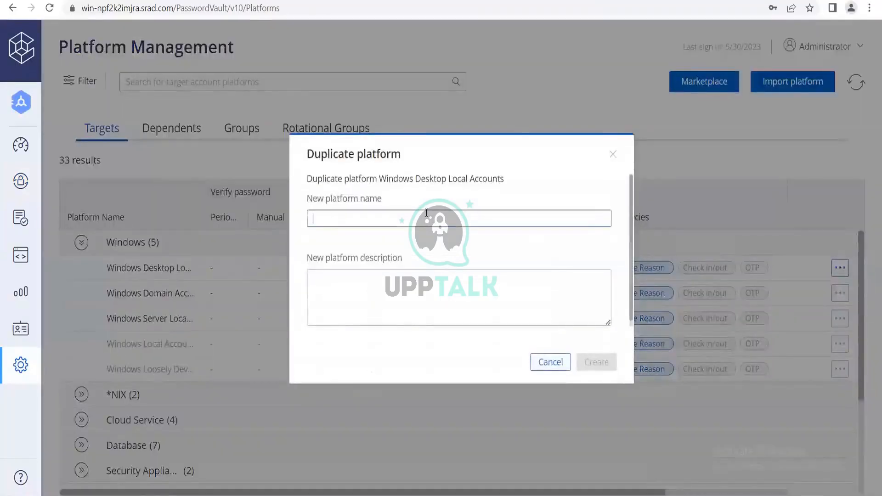
{"action": "type", "text": "WIN RDP "}
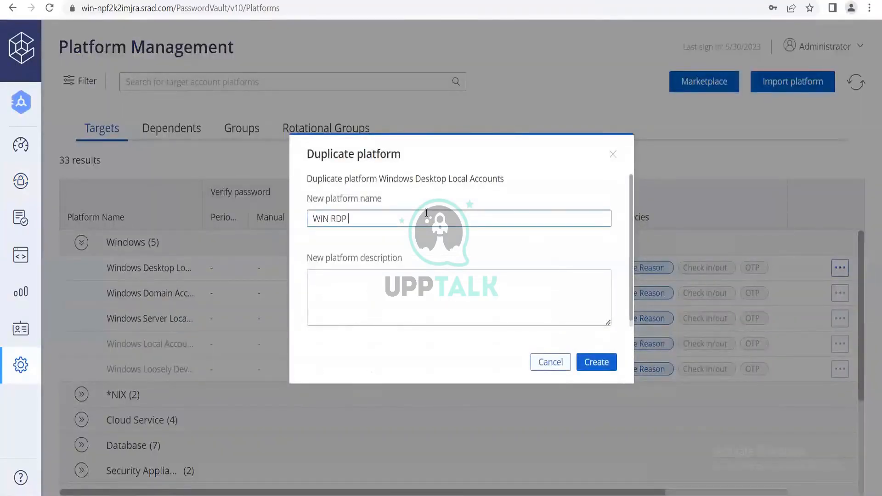
{"action": "type", "text": "30"}
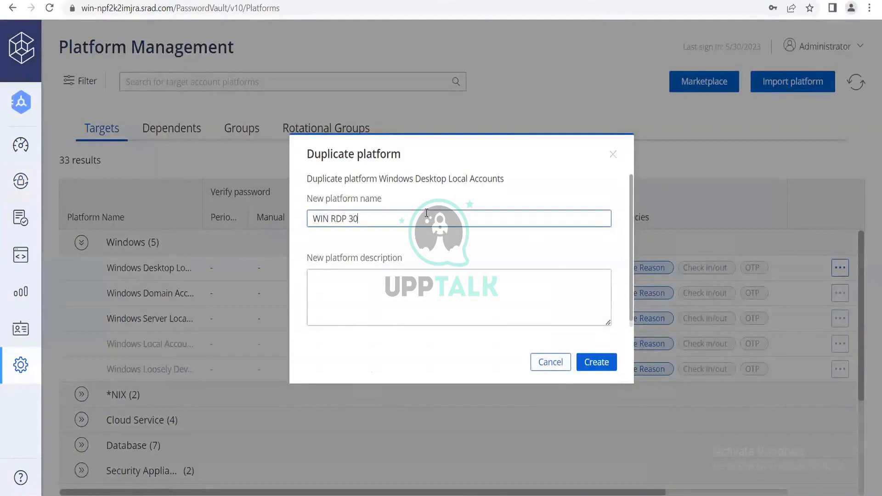
{"action": "left_click", "coordinate": [608, 366]}
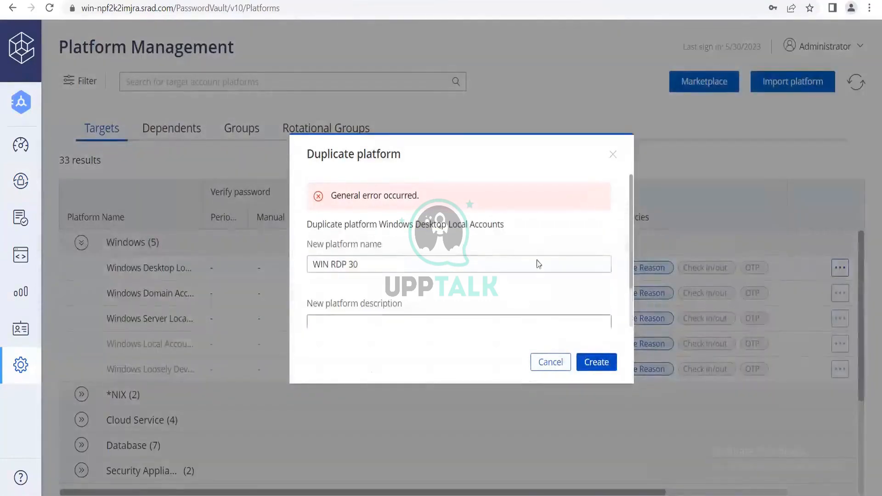
{"action": "left_click", "coordinate": [614, 155]}
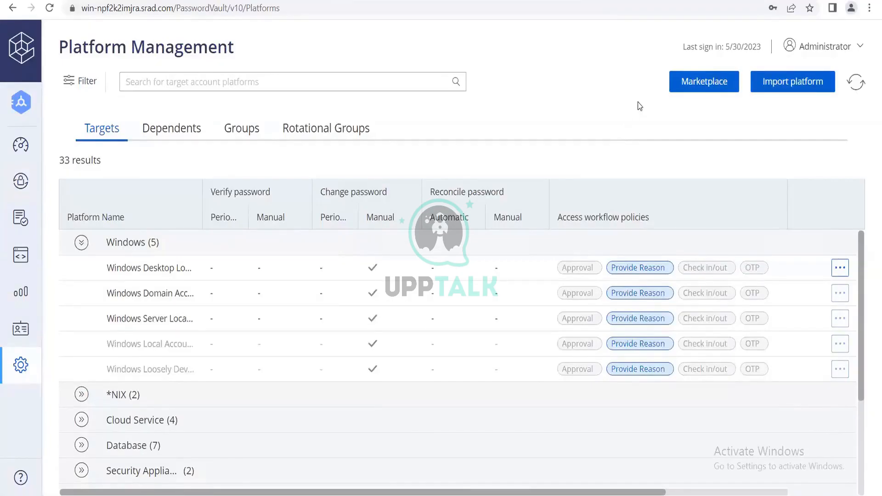
Duplicate the *NIX platform Unix via SSH as LIN SSH 30, then close the error dialog
{"action": "left_click", "coordinate": [167, 395]}
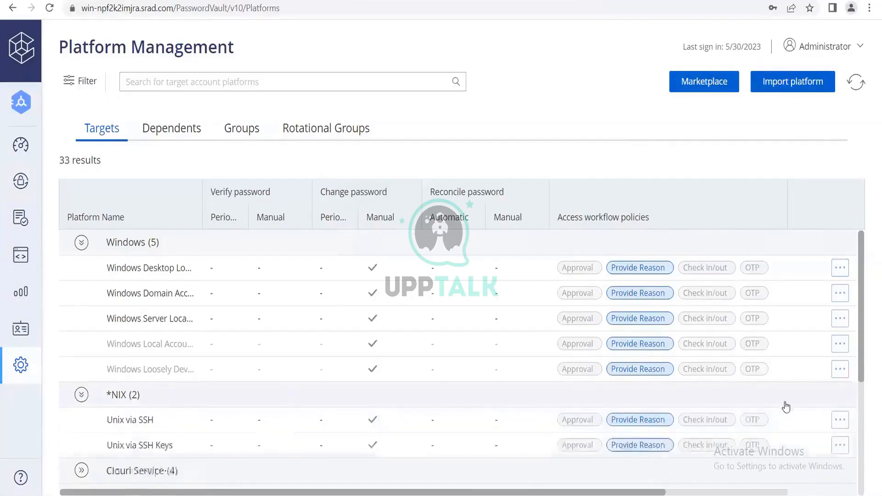
{"action": "left_click", "coordinate": [840, 419]}
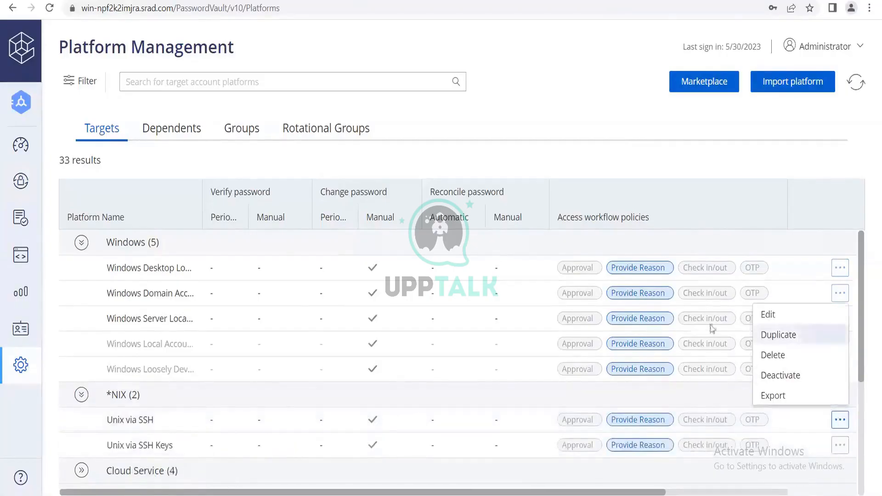
{"action": "left_click", "coordinate": [801, 335]}
{"action": "type", "text": "LIN"}
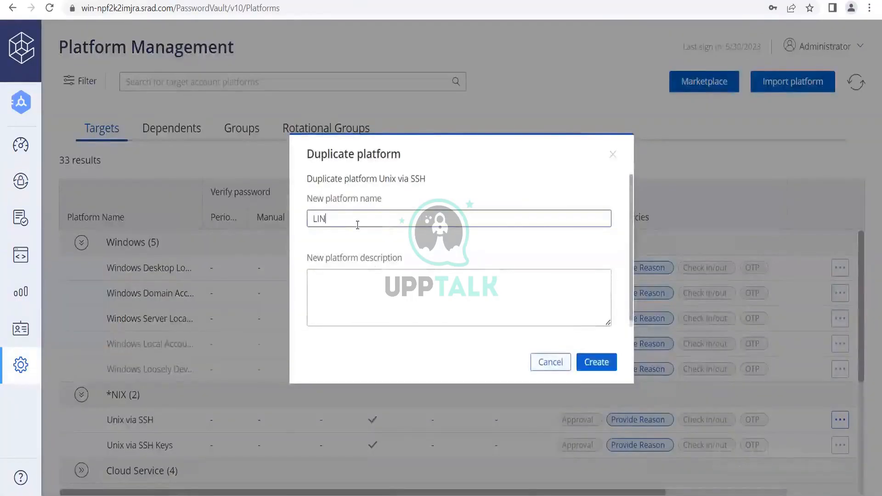
{"action": "type", "text": " SSH"}
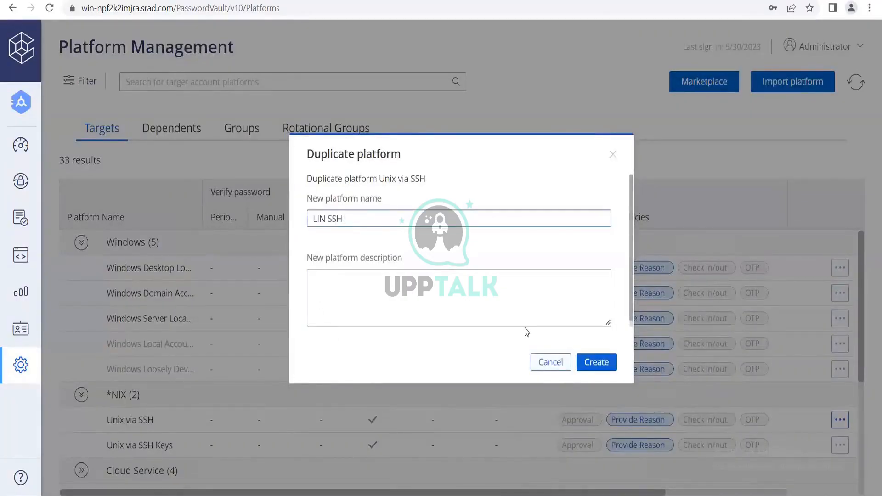
{"action": "type", "text": " 30"}
{"action": "left_click", "coordinate": [606, 363]}
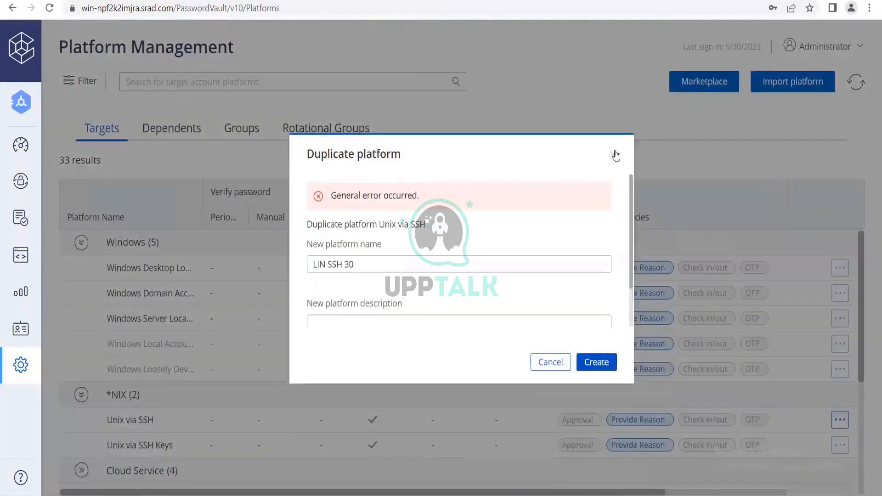
{"action": "left_click", "coordinate": [614, 152]}
{"action": "scroll", "coordinate": [477, 354], "scroll_direction": "down", "scroll_amount": 1}
{"action": "scroll", "coordinate": [460, 356], "scroll_direction": "up", "scroll_amount": 1}
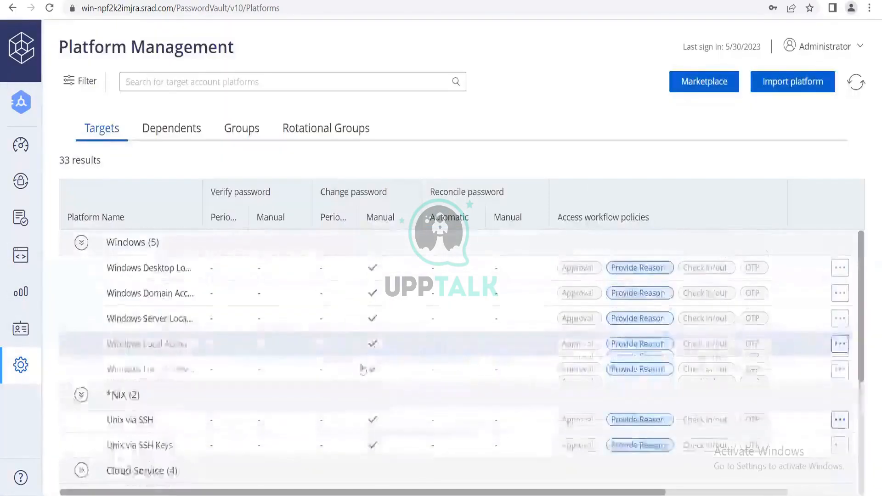
Duplicate Unix via SSH Keys as LIN SSH 30 with description 'test', then close the error dialog
{"action": "scroll", "coordinate": [320, 371], "scroll_direction": "down", "scroll_amount": 1}
{"action": "left_click", "coordinate": [840, 383]}
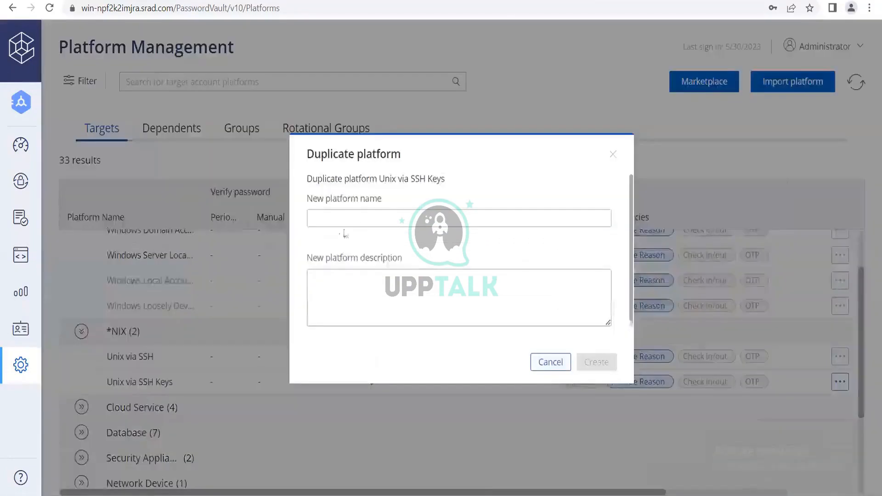
{"action": "left_click", "coordinate": [356, 222]}
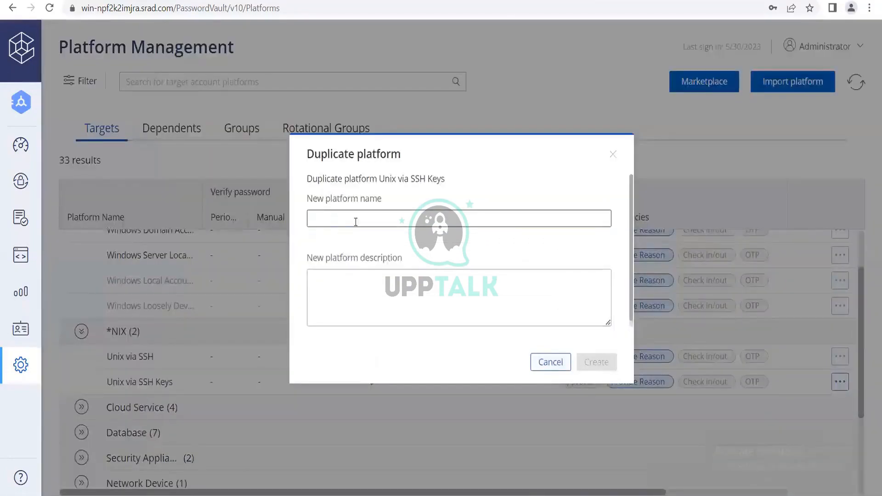
{"action": "type", "text": "LIN SSH 30"}
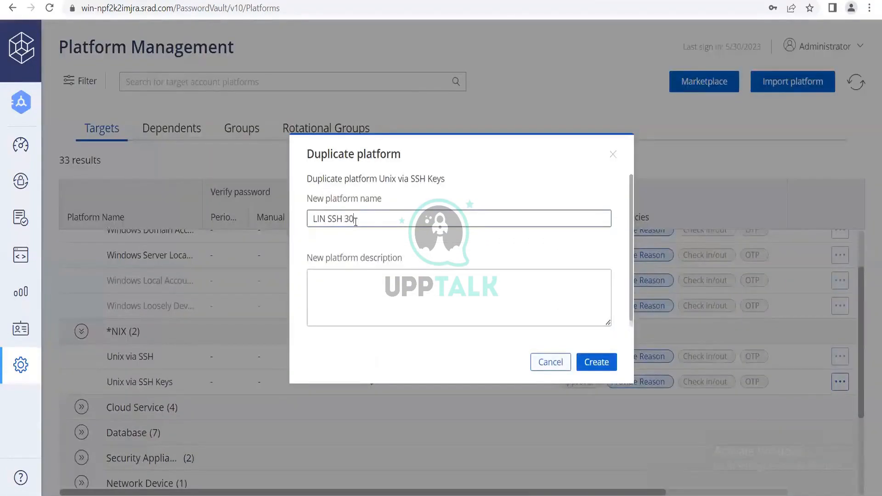
{"action": "key", "text": "Tab"}
{"action": "type", "text": "test"}
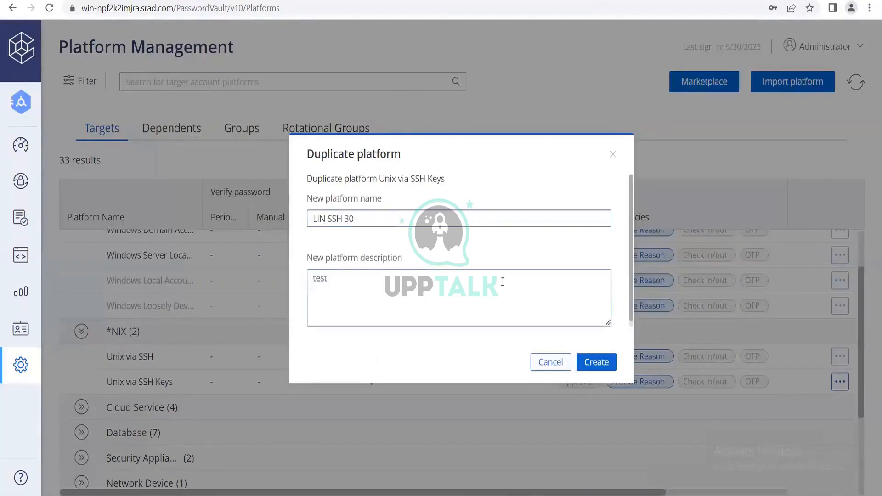
{"action": "left_click", "coordinate": [597, 362]}
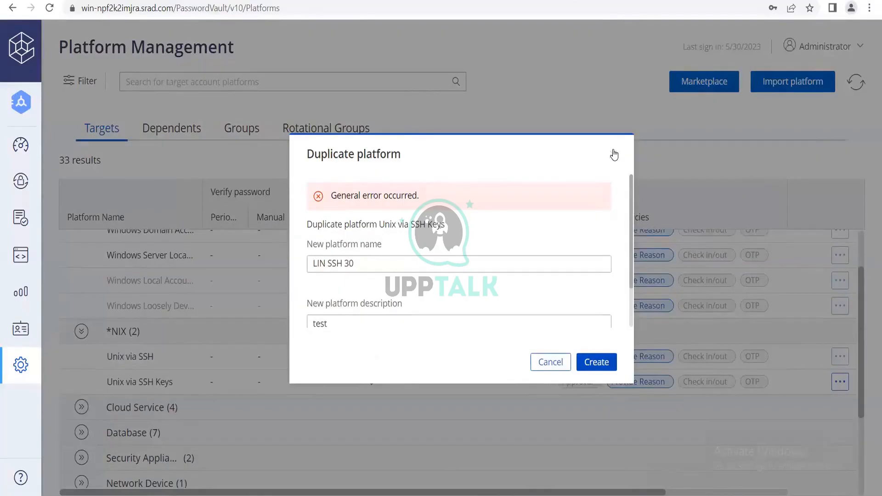
{"action": "left_click", "coordinate": [614, 154]}
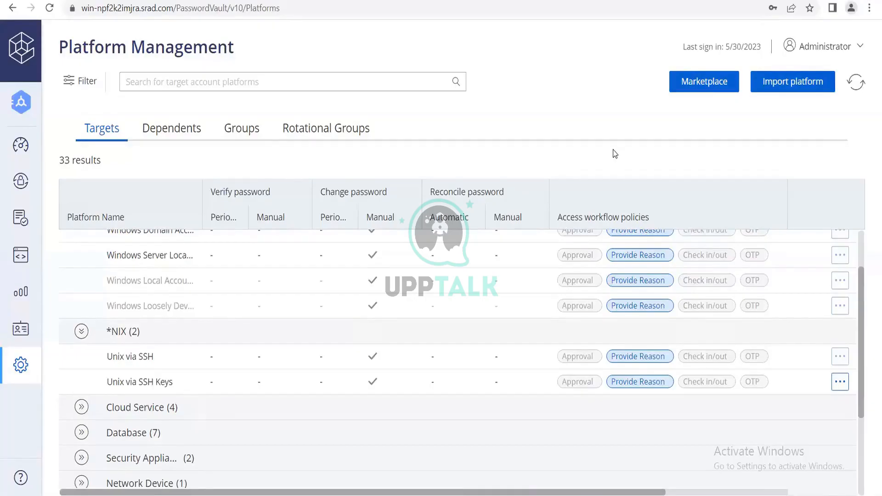
{"action": "scroll", "coordinate": [748, 295], "scroll_direction": "up", "scroll_amount": 2}
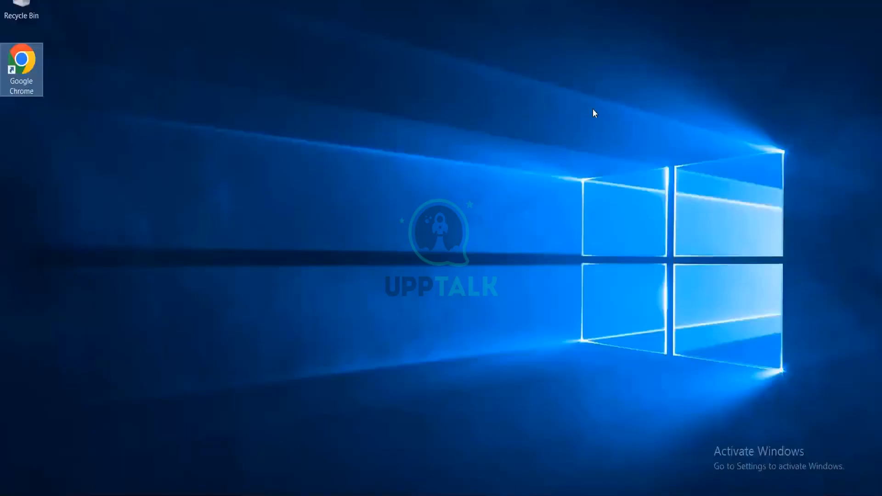
Leave the current window and open the Password Vault logon page from a fresh Chrome window
{"action": "left_click", "coordinate": [589, 73]}
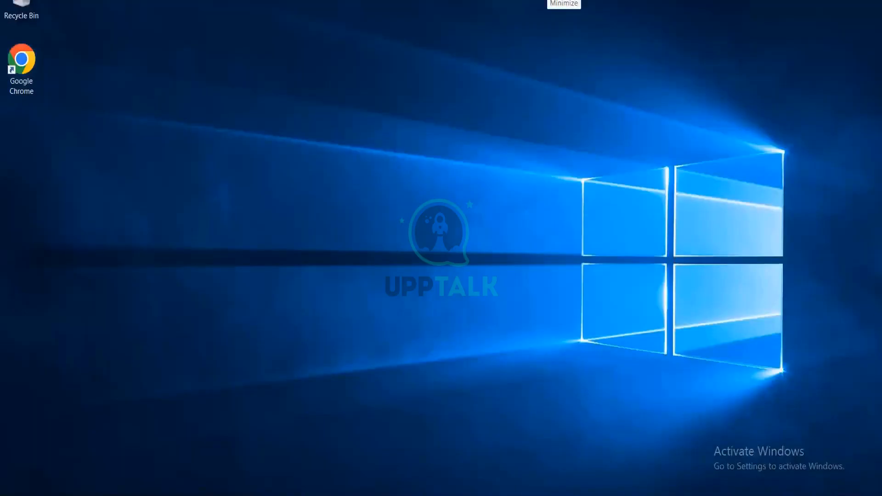
{"action": "left_click", "coordinate": [23, 80]}
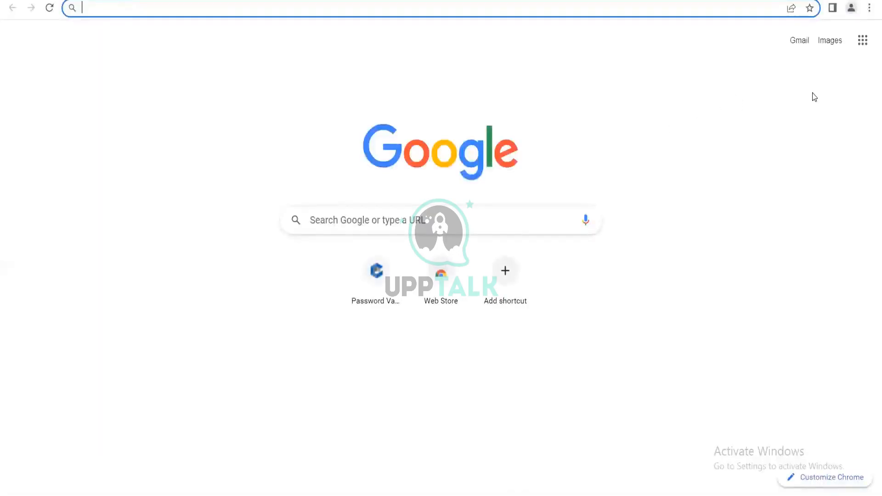
{"action": "left_click", "coordinate": [376, 302]}
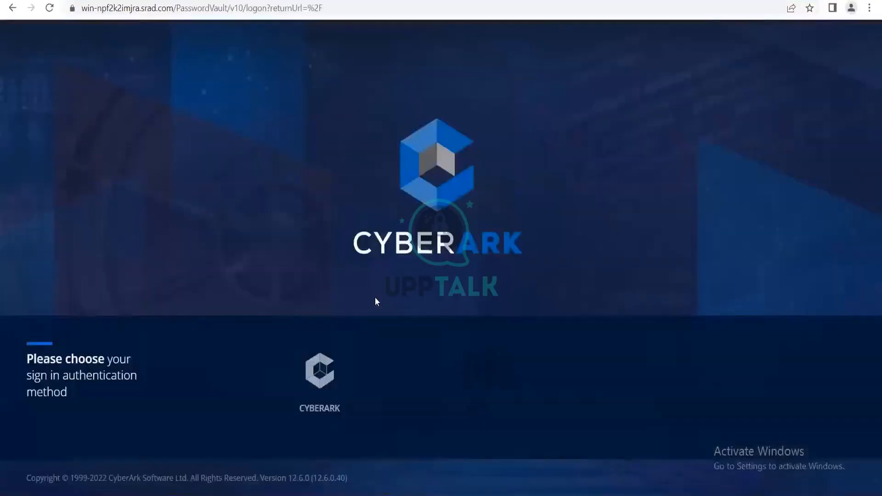